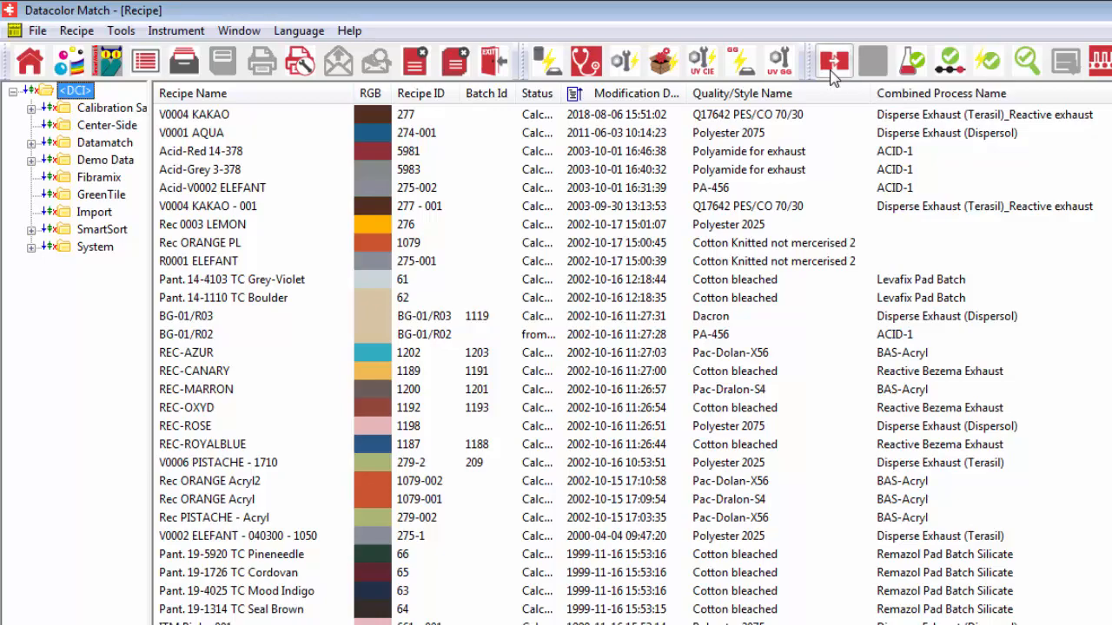
Step: Start a new match and set its quality/style to Polyester 2025
{"action": "left_click", "coordinate": [830, 71]}
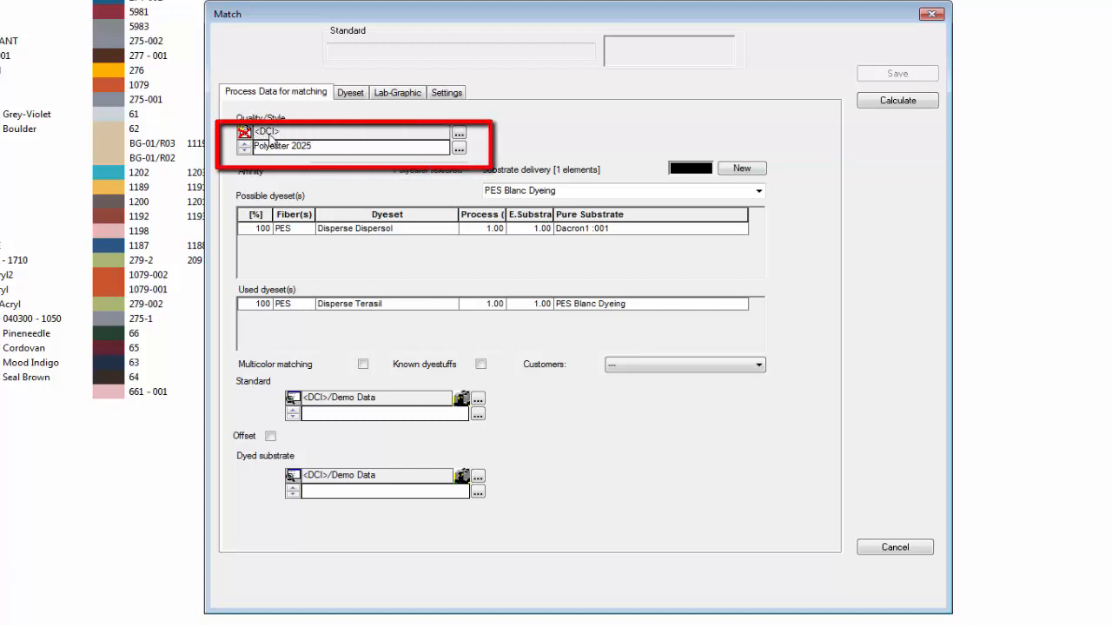
{"action": "left_click", "coordinate": [459, 149]}
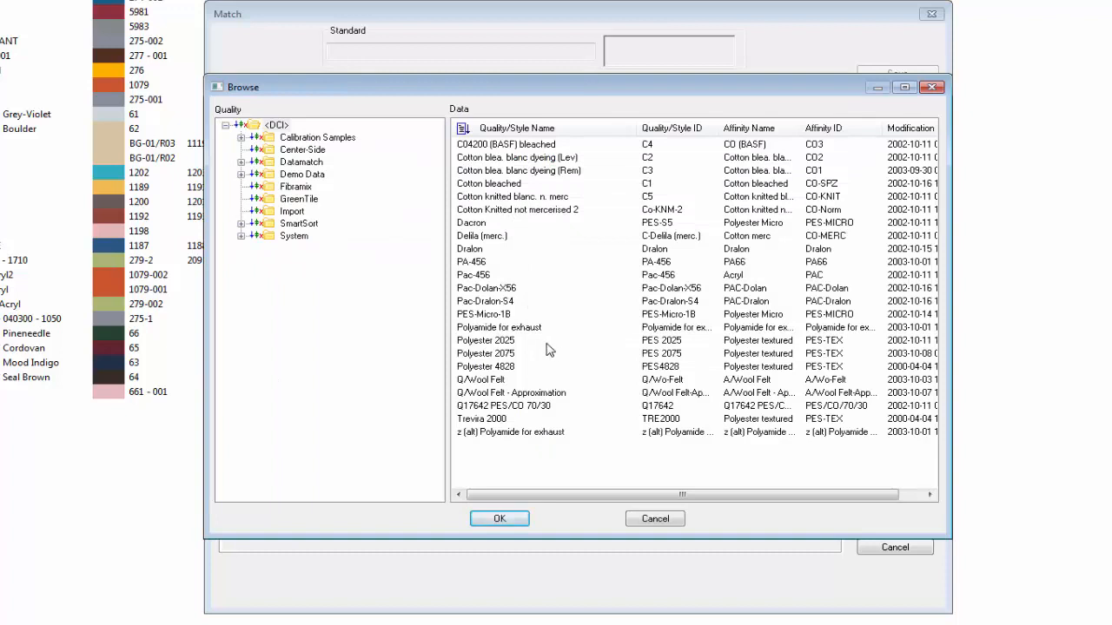
{"action": "left_click", "coordinate": [492, 342]}
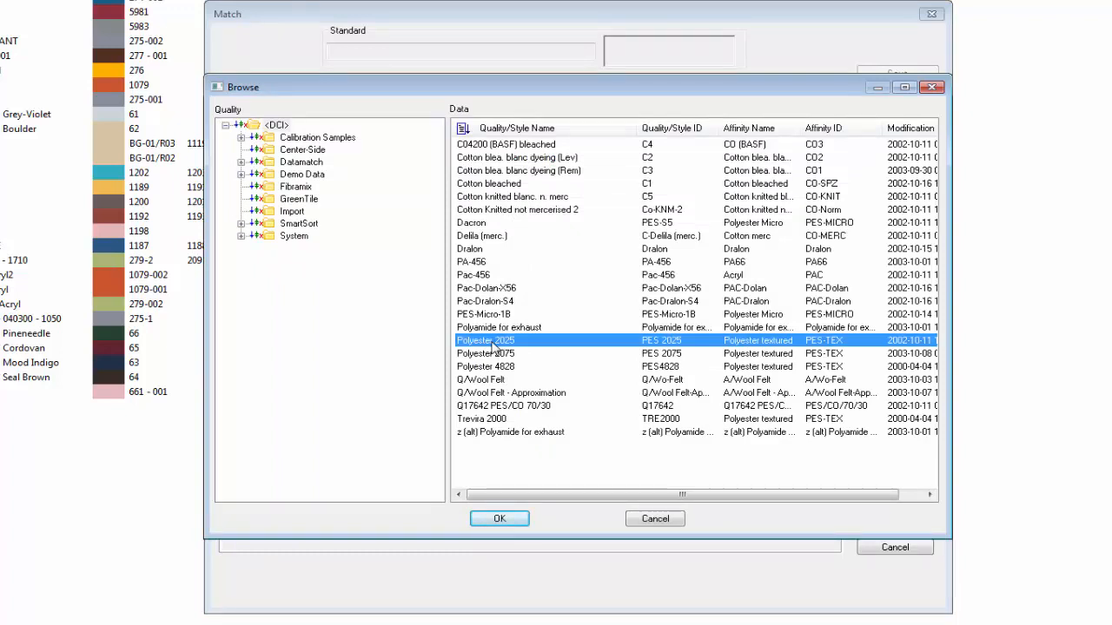
{"action": "left_click", "coordinate": [508, 525]}
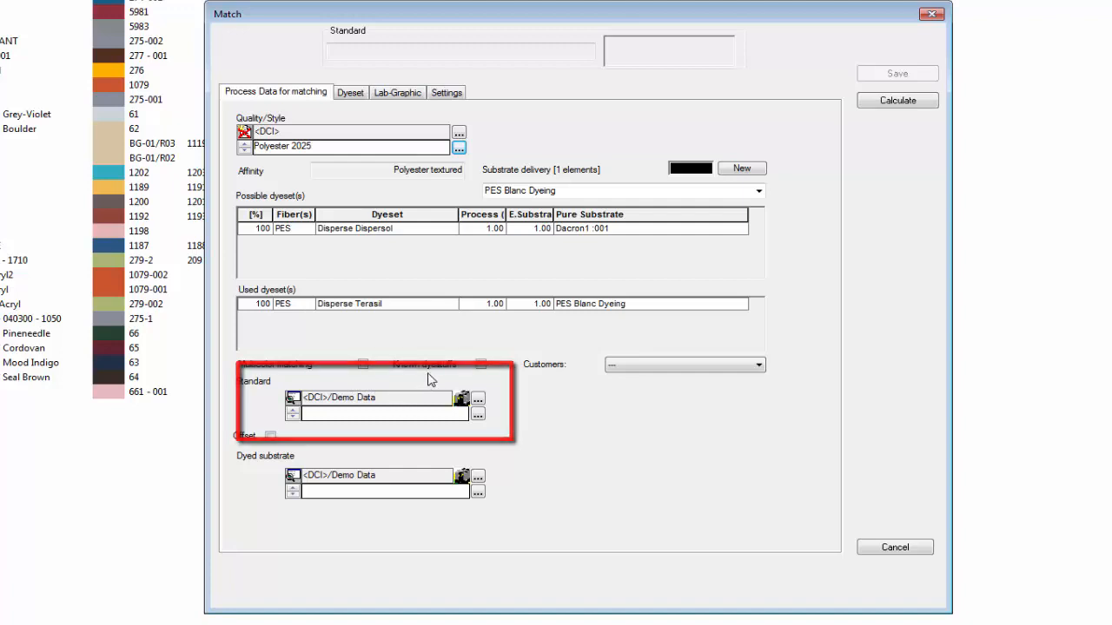
Step: Choose the stored sample STD-CANARY from the Demo Data folder as the match standard
{"action": "left_click", "coordinate": [477, 415]}
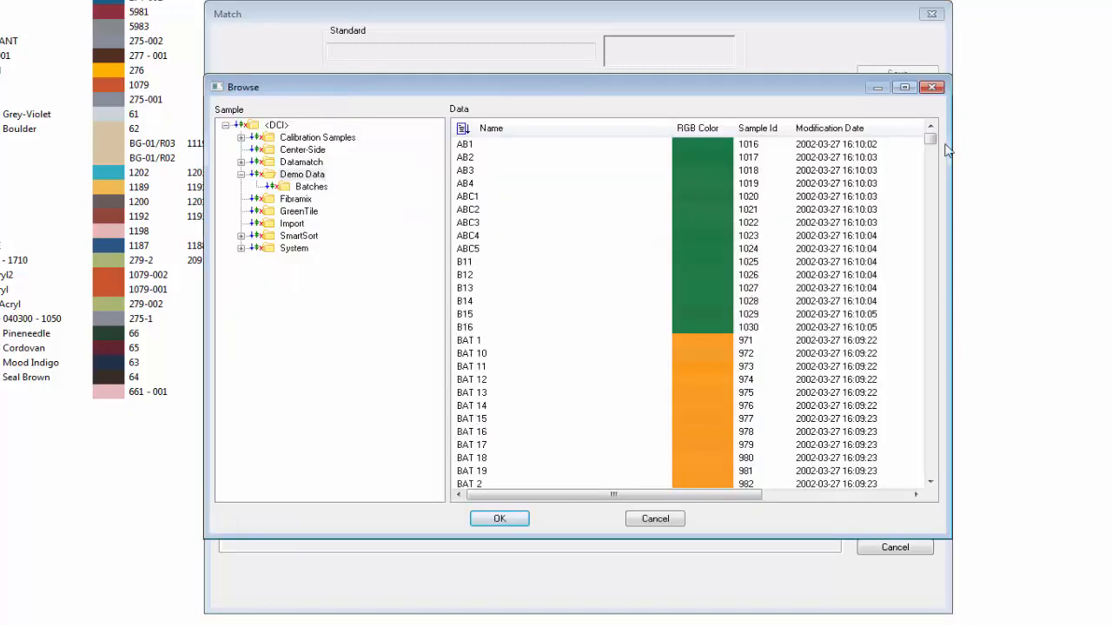
{"action": "left_click_drag", "start_coordinate": [935, 145], "coordinate": [929, 460]}
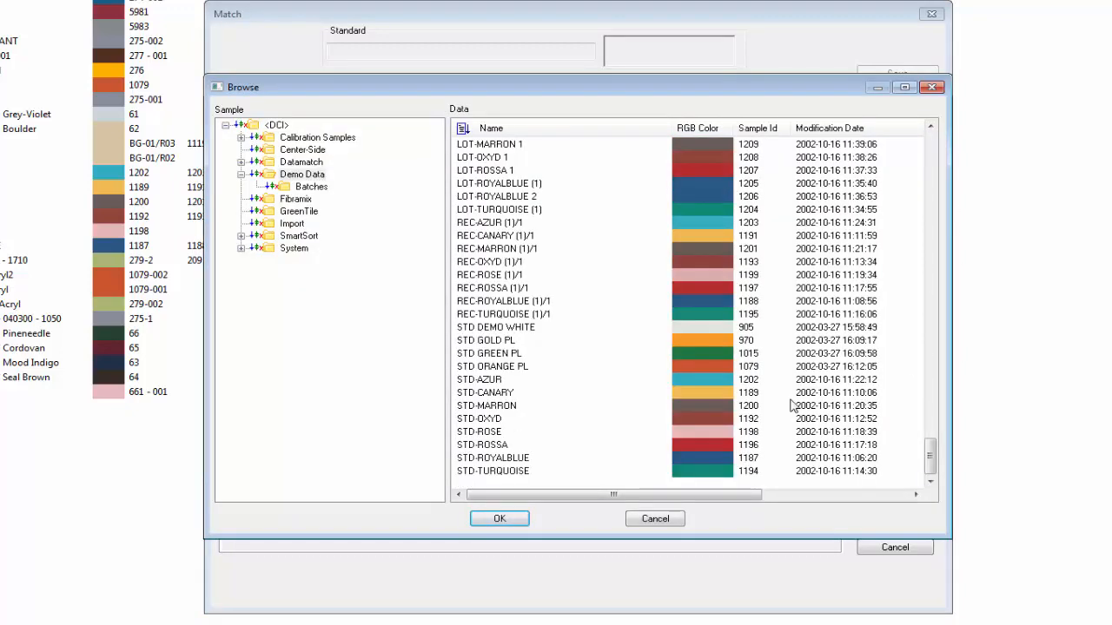
{"action": "left_click", "coordinate": [493, 397]}
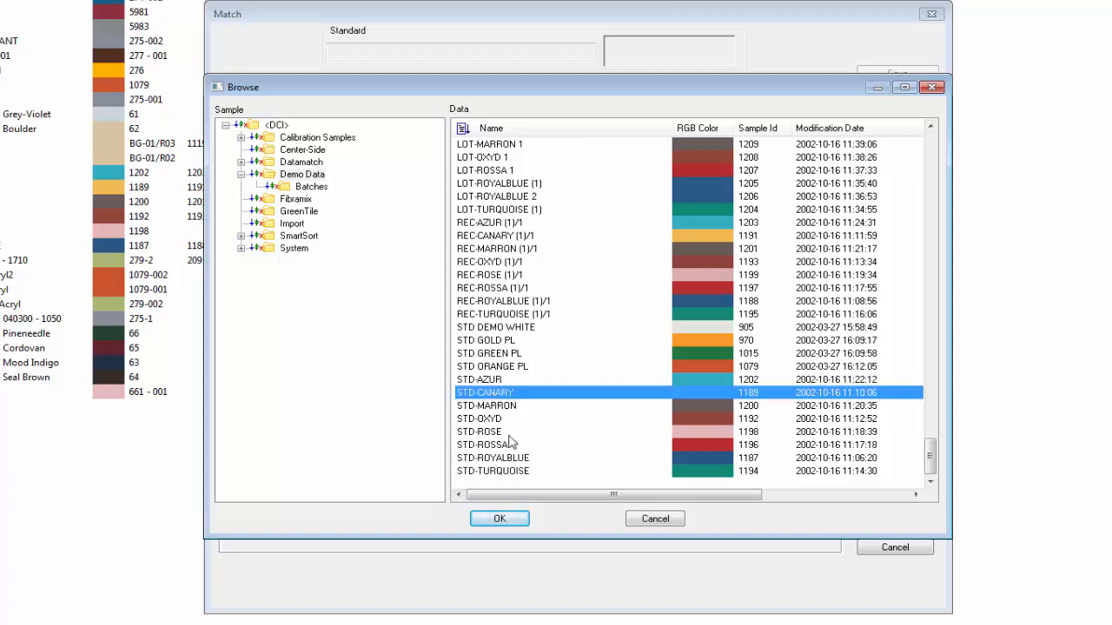
{"action": "left_click", "coordinate": [502, 519]}
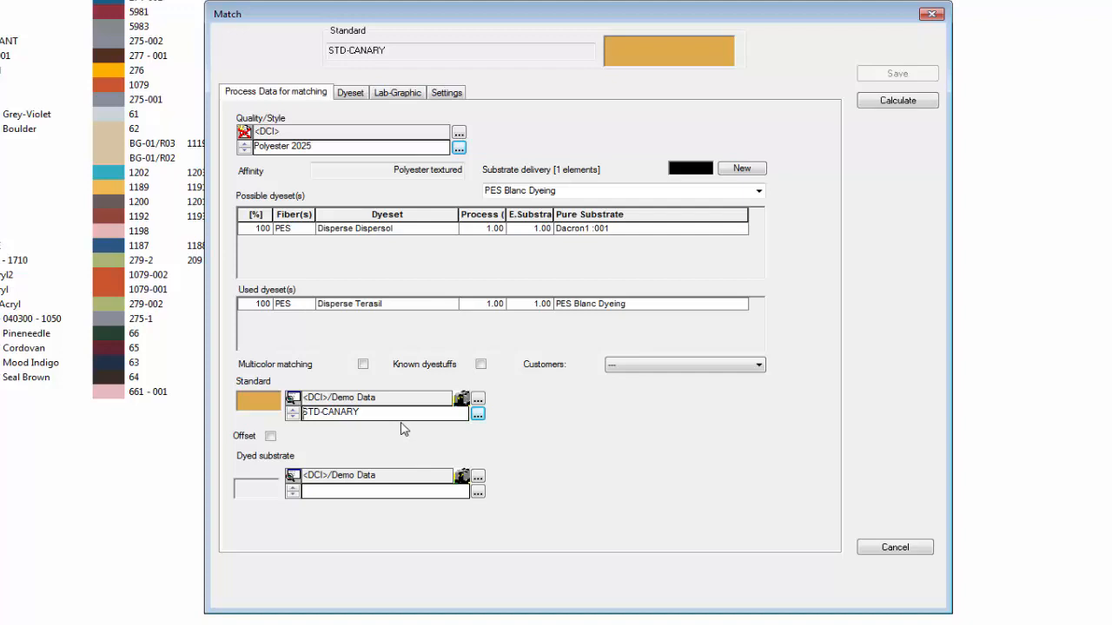
Step: Create a new standard named "My first std Orange" in the Demo Data folder and measure it
{"action": "left_click", "coordinate": [293, 401]}
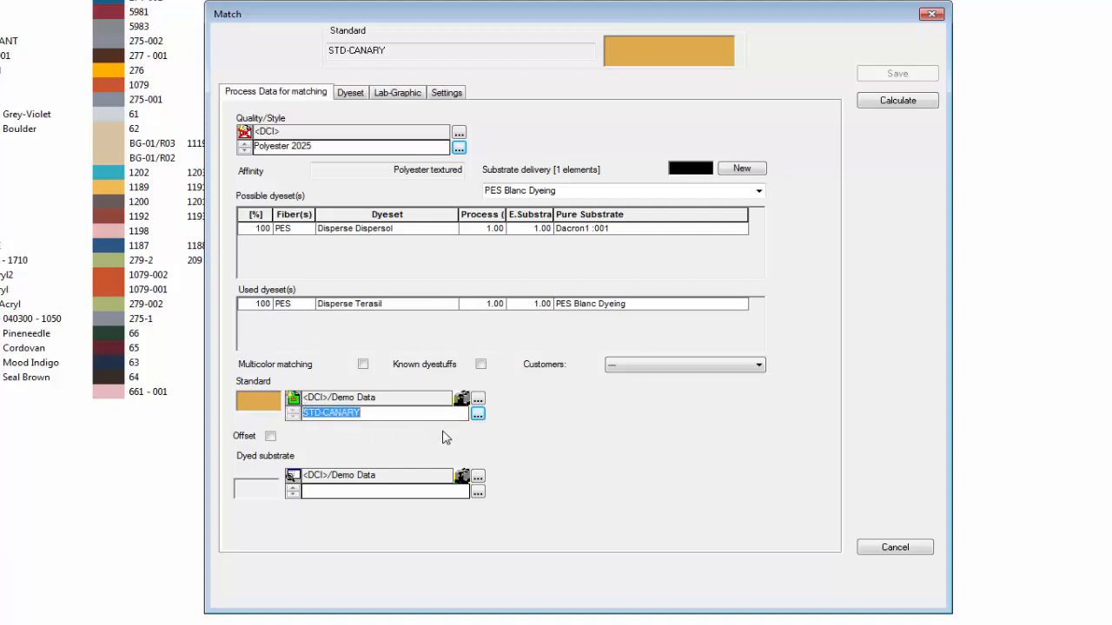
{"action": "type", "text": "M"}
{"action": "type", "text": "y first std Orange"}
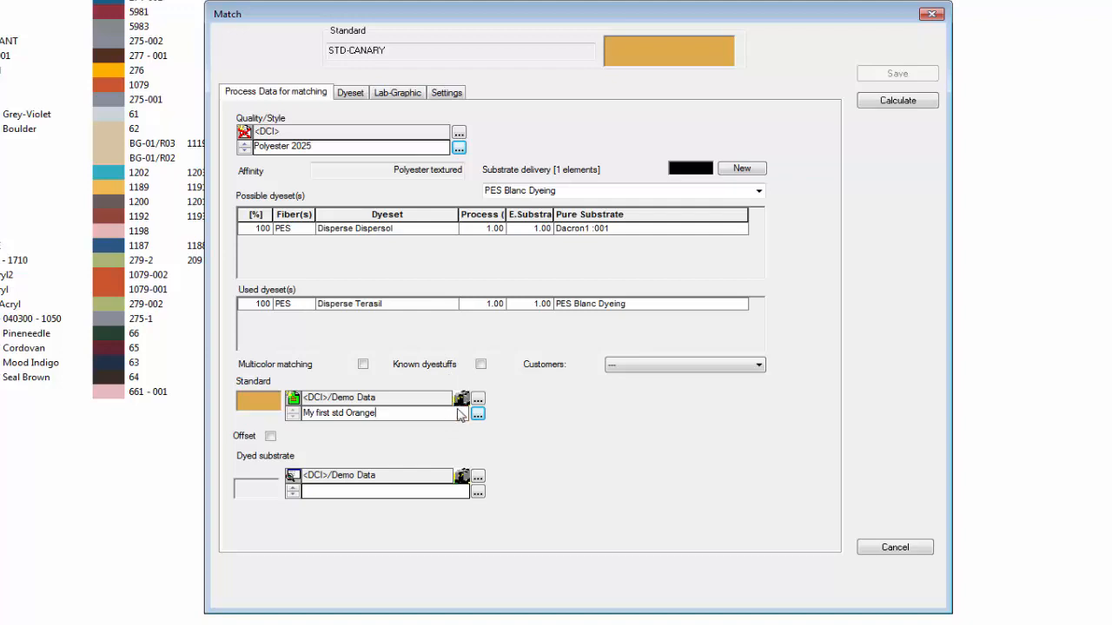
{"action": "left_click", "coordinate": [460, 402]}
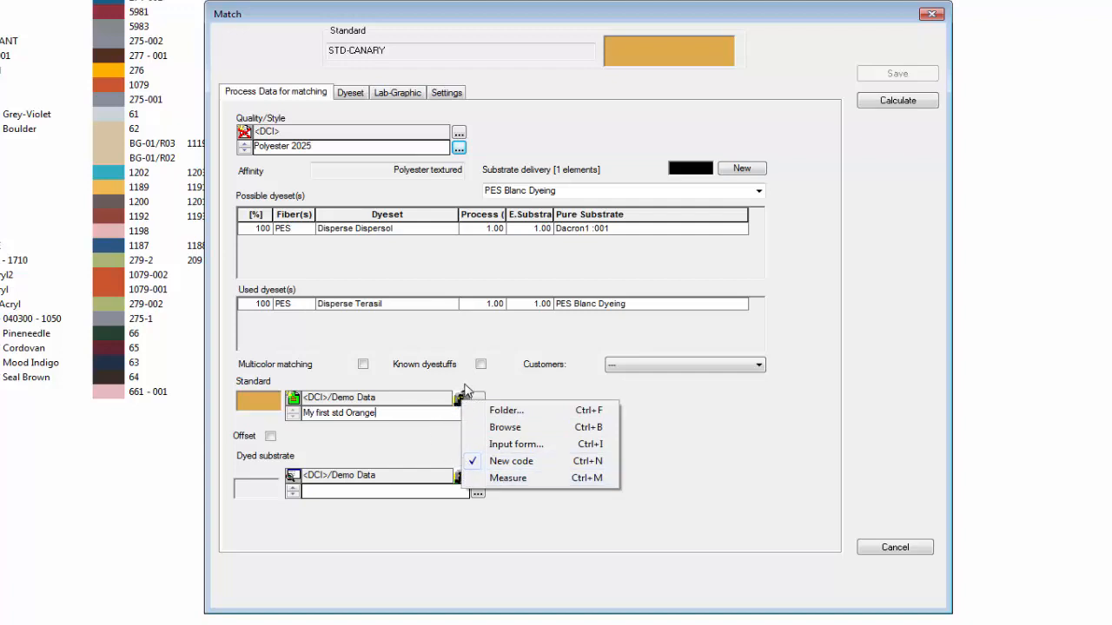
{"action": "left_click", "coordinate": [464, 393]}
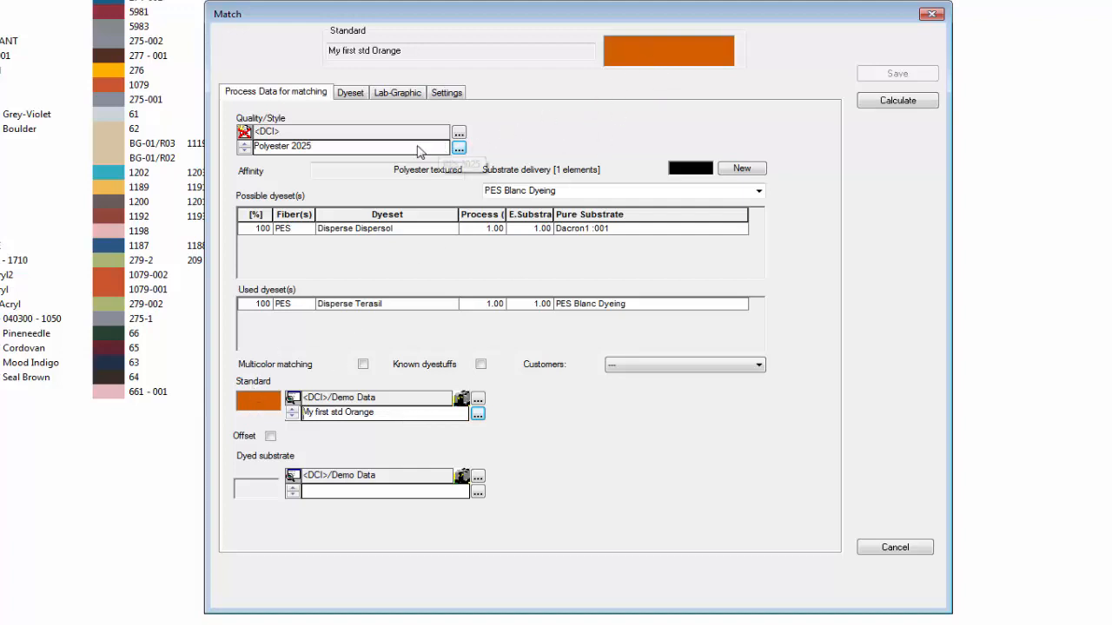
Step: Select Terasil Yellow 4G, Red 5G, Red R and Brill. Blue BGE 200% in the match's dyeset, and clear the whole selection
{"action": "left_click", "coordinate": [351, 95]}
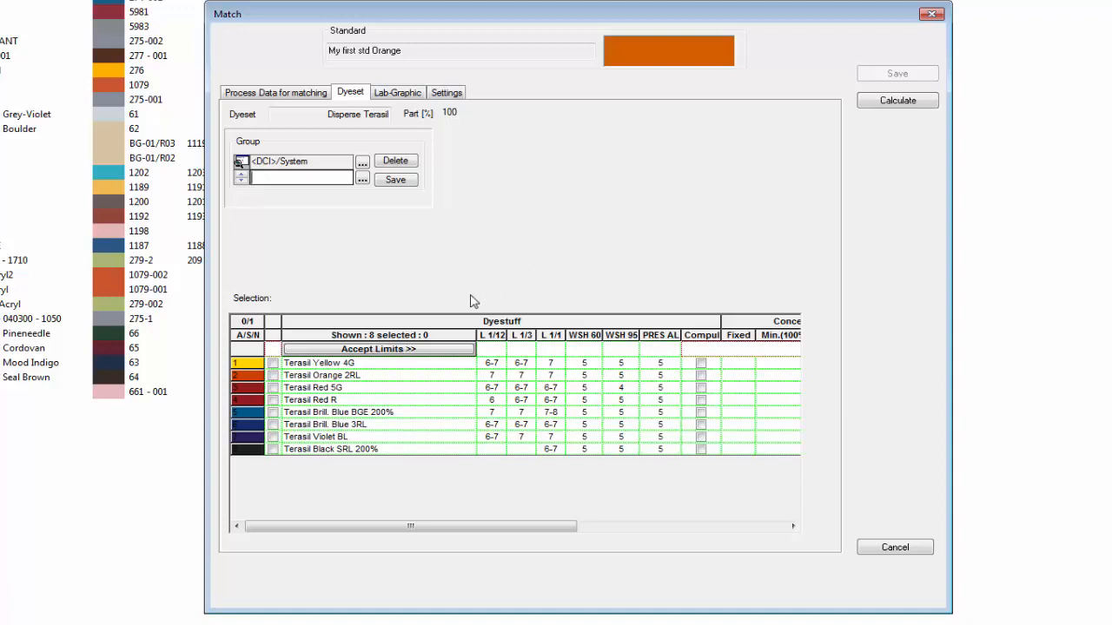
{"action": "left_click", "coordinate": [273, 364]}
{"action": "left_click", "coordinate": [274, 387]}
{"action": "left_click", "coordinate": [274, 400]}
{"action": "left_click", "coordinate": [273, 413]}
{"action": "left_click", "coordinate": [254, 323]}
Step: Select Terasil Yellow 4G, Orange 2RL, Red R and Brill. Blue BGE 200%, and save them as a new dye group named Lightfast
{"action": "left_click", "coordinate": [272, 363]}
{"action": "left_click", "coordinate": [273, 375]}
{"action": "left_click", "coordinate": [273, 400]}
{"action": "left_click", "coordinate": [273, 414]}
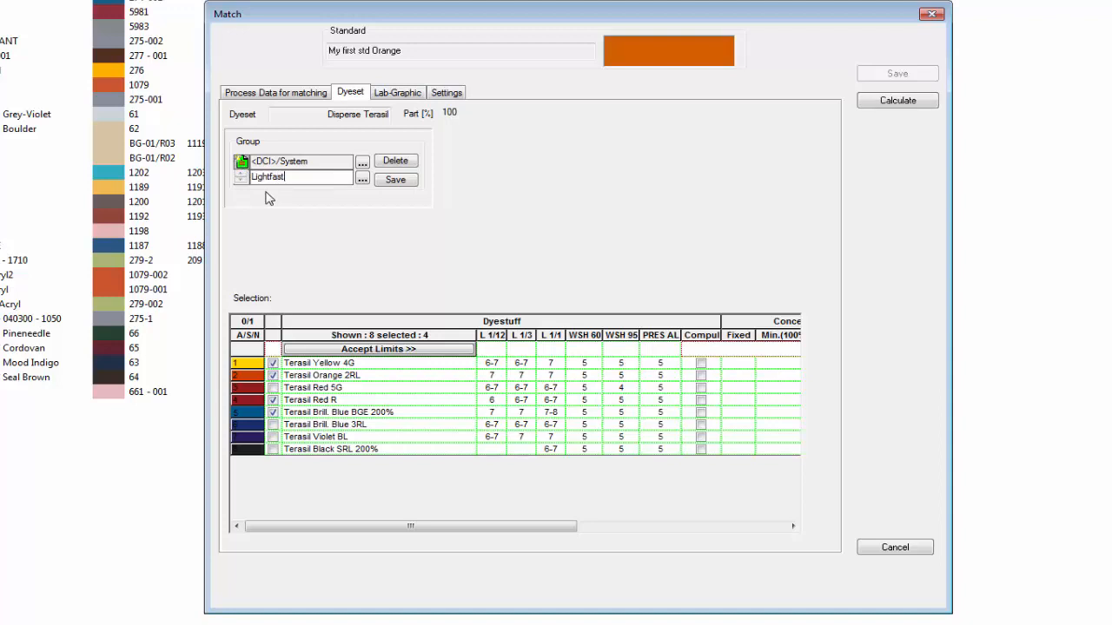
{"action": "left_click", "coordinate": [416, 181]}
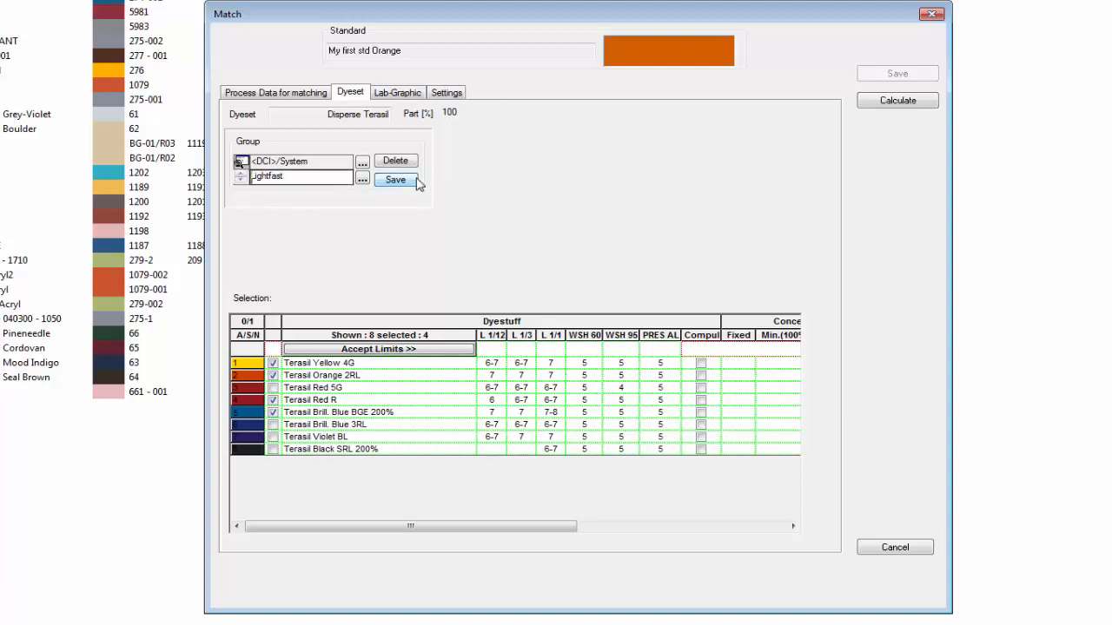
Step: Clear the dyestuff selection and load the saved Lightfast group from the System folder
{"action": "left_click", "coordinate": [239, 323]}
{"action": "left_click", "coordinate": [239, 327]}
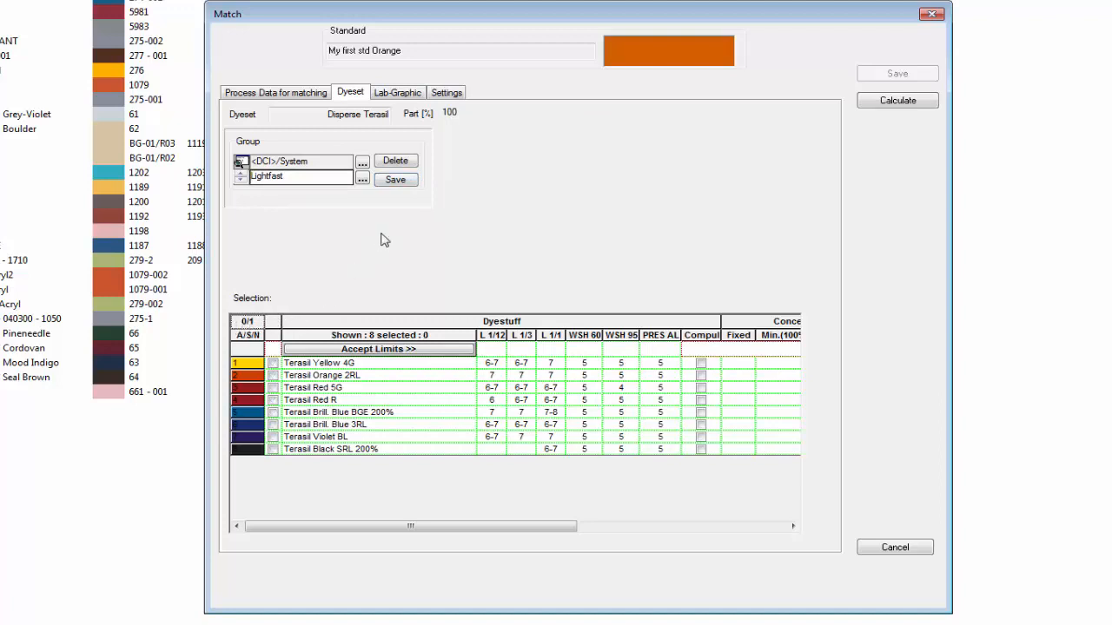
{"action": "left_click", "coordinate": [363, 179]}
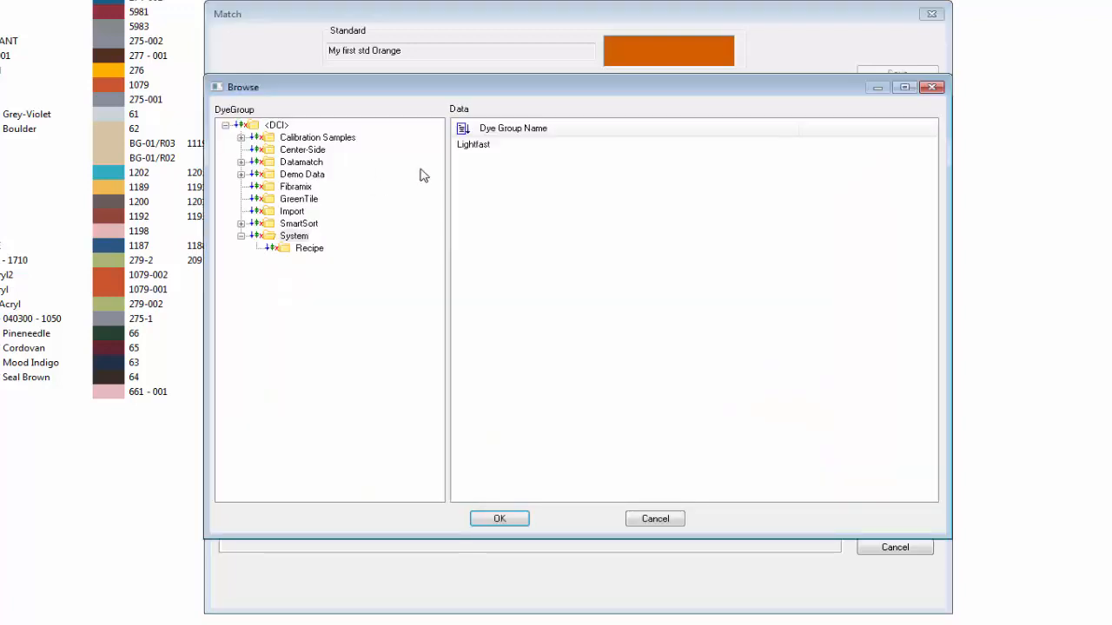
{"action": "left_click", "coordinate": [470, 148]}
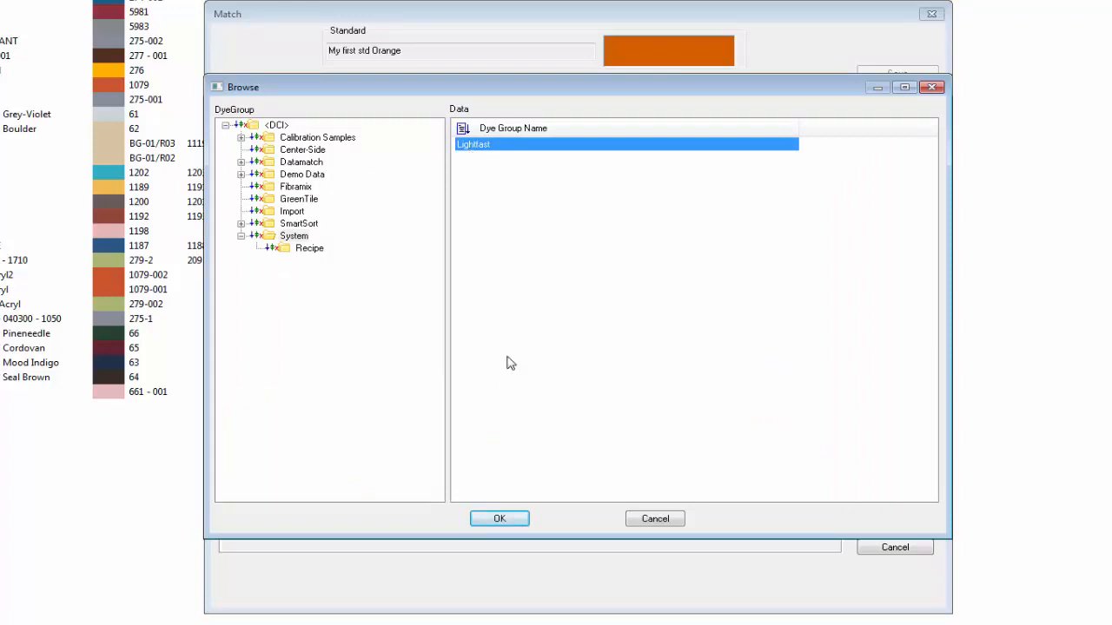
{"action": "left_click", "coordinate": [499, 519]}
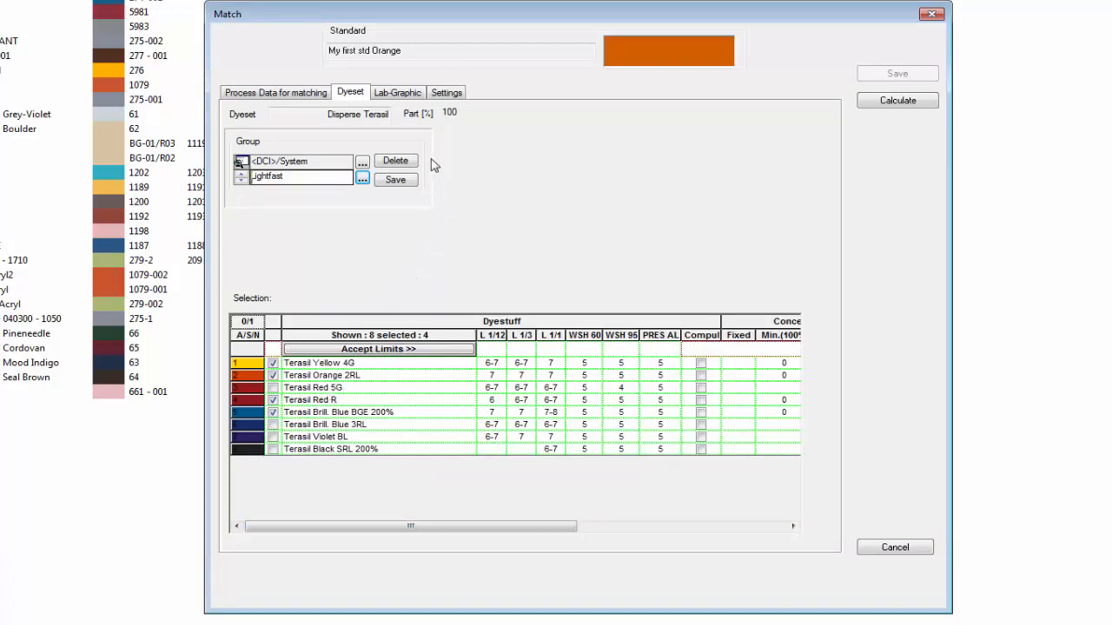
Step: Add Terasil Red 5G to the dyestuff choice of the Lab graphic and rotate the color solid to inspect the standard's position
{"action": "left_click", "coordinate": [403, 95]}
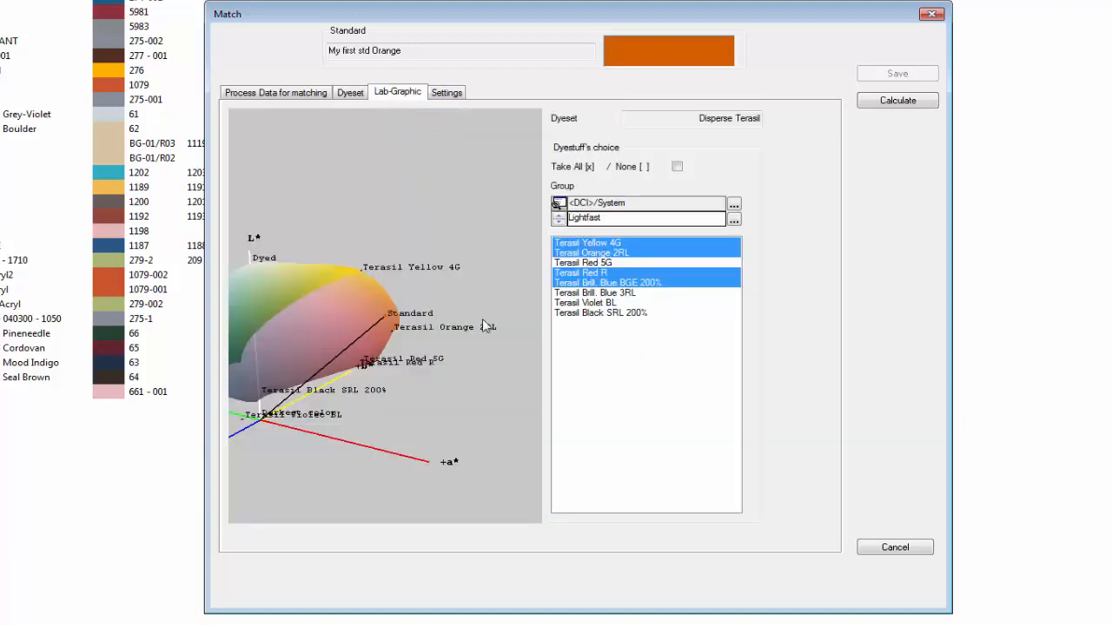
{"action": "left_click", "coordinate": [610, 262]}
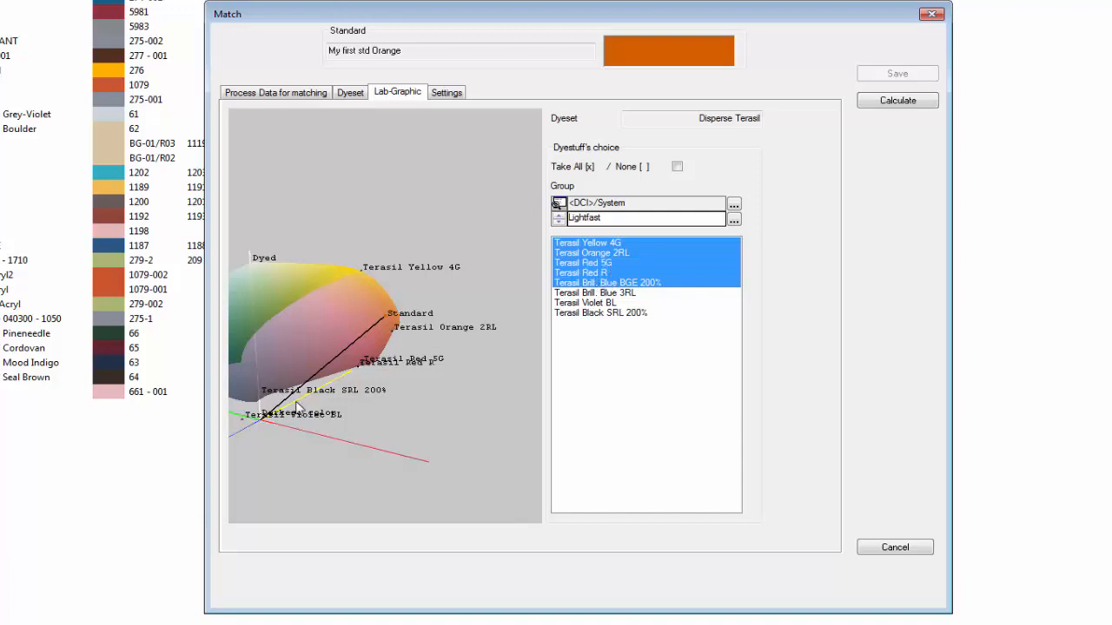
{"action": "left_click_drag", "start_coordinate": [301, 404], "coordinate": [395, 331]}
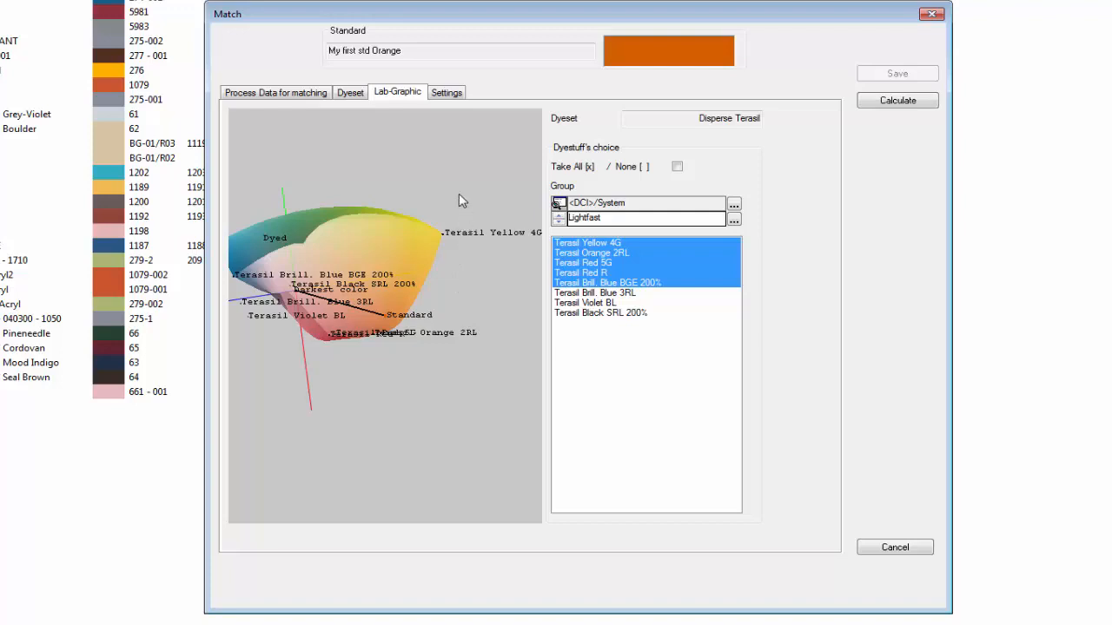
Step: Set the match's second illuminant to F02 / 10, the third to A / 10, and use 3 illuminants for metamerism optimized recipes
{"action": "left_click", "coordinate": [447, 93]}
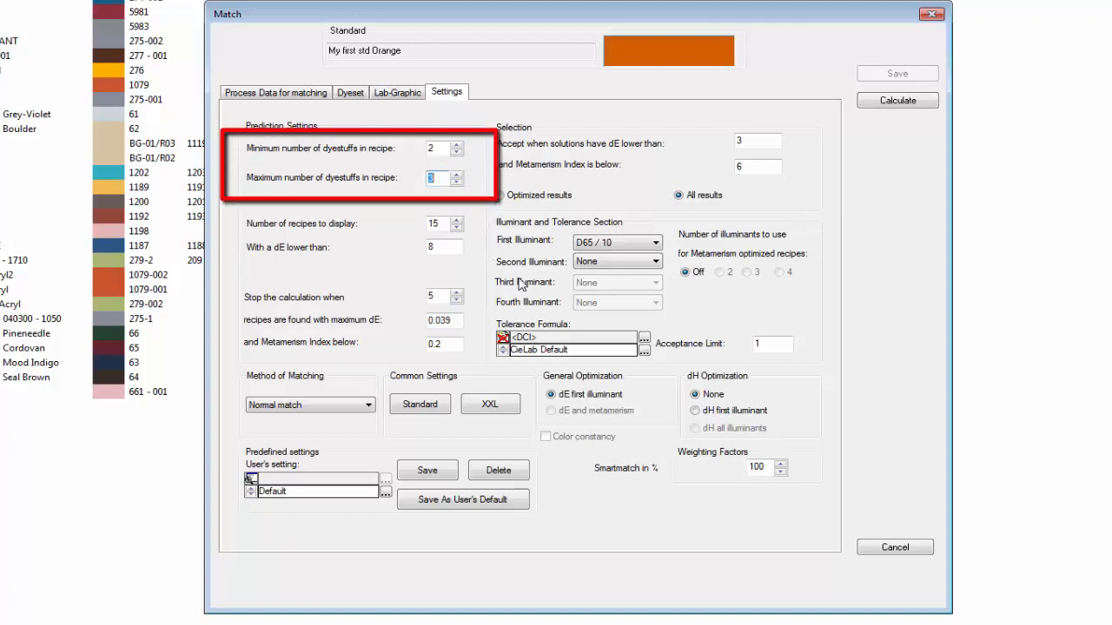
{"action": "left_click", "coordinate": [655, 262]}
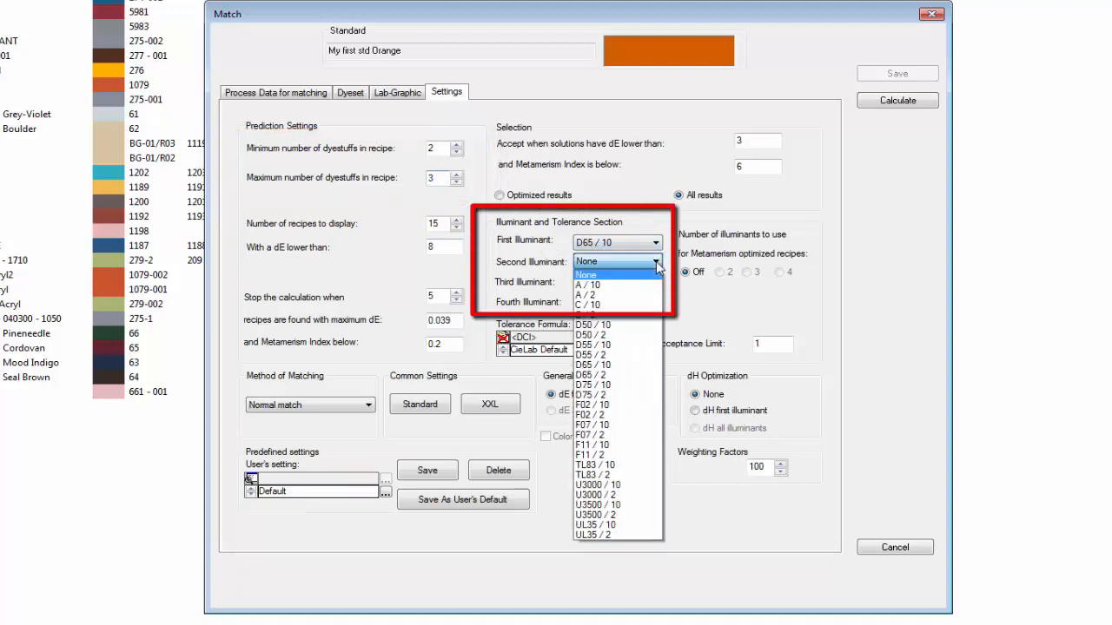
{"action": "left_click", "coordinate": [605, 405]}
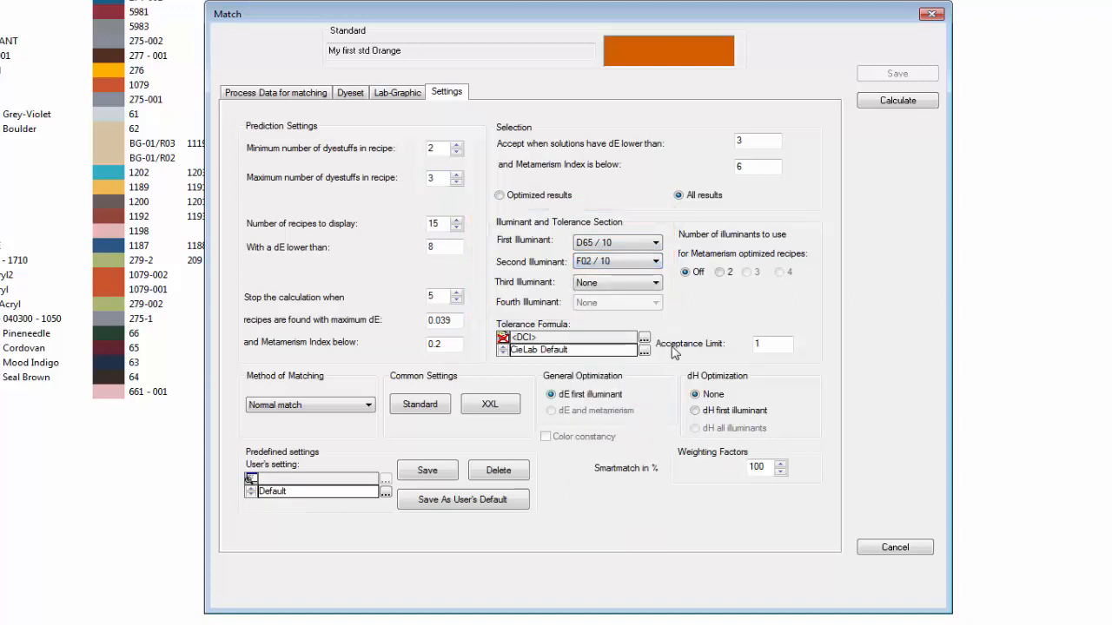
{"action": "left_click", "coordinate": [656, 283]}
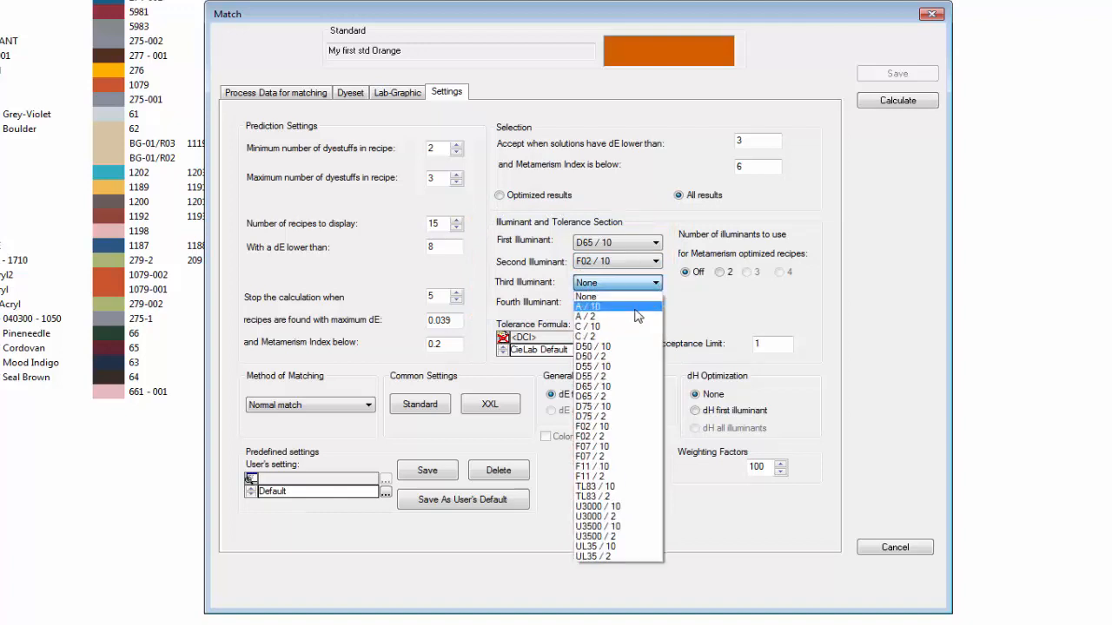
{"action": "left_click", "coordinate": [637, 308]}
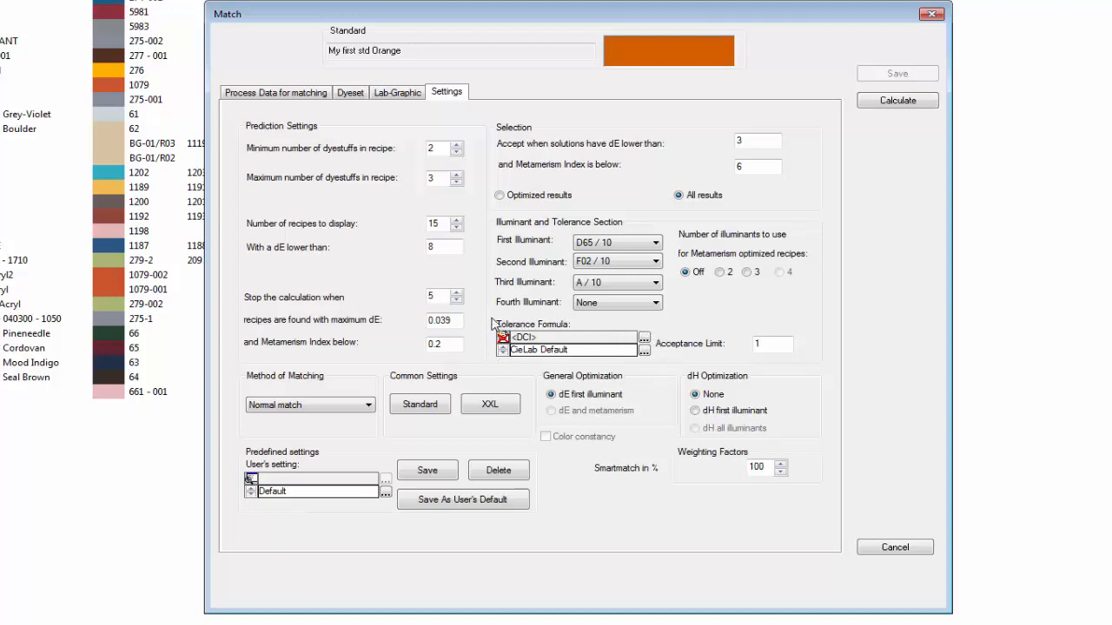
{"action": "left_click", "coordinate": [745, 274]}
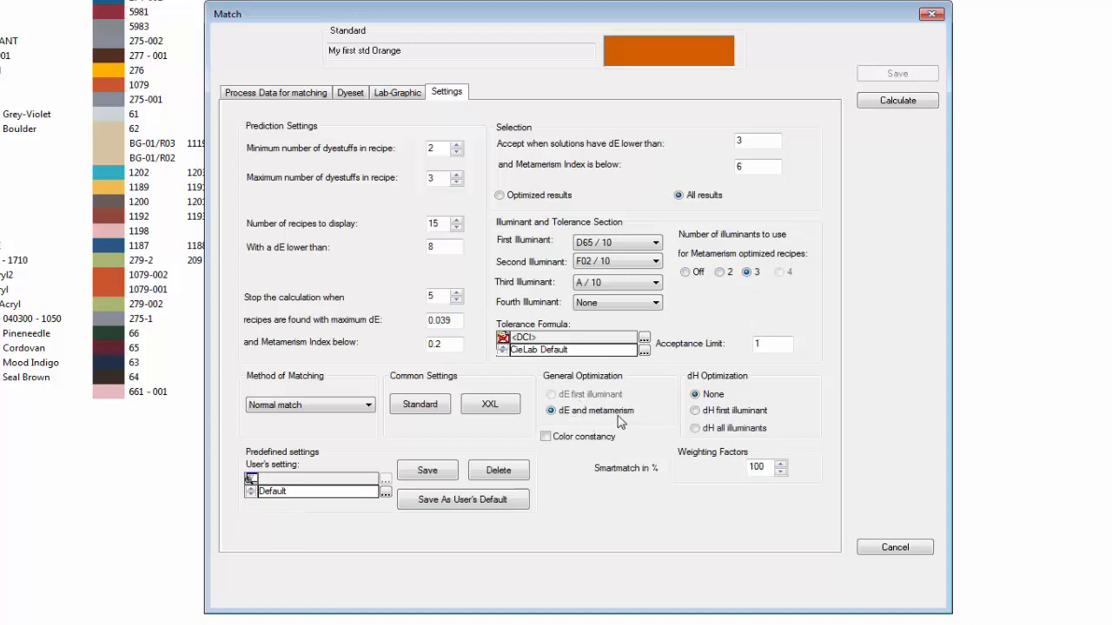
{"action": "left_click", "coordinate": [369, 408]}
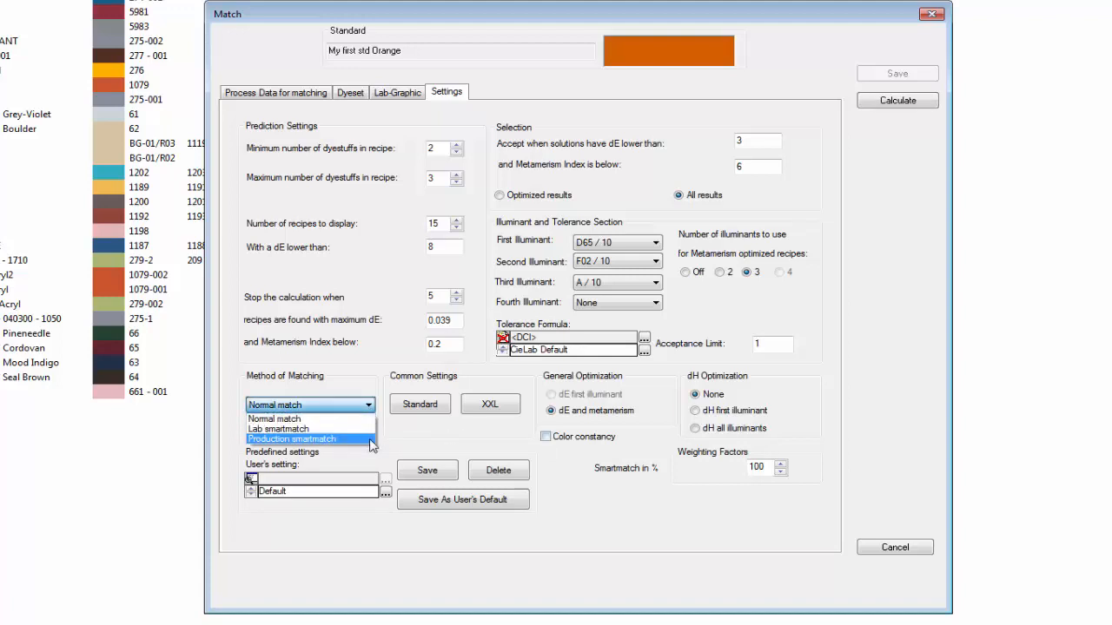
{"action": "left_click", "coordinate": [413, 439]}
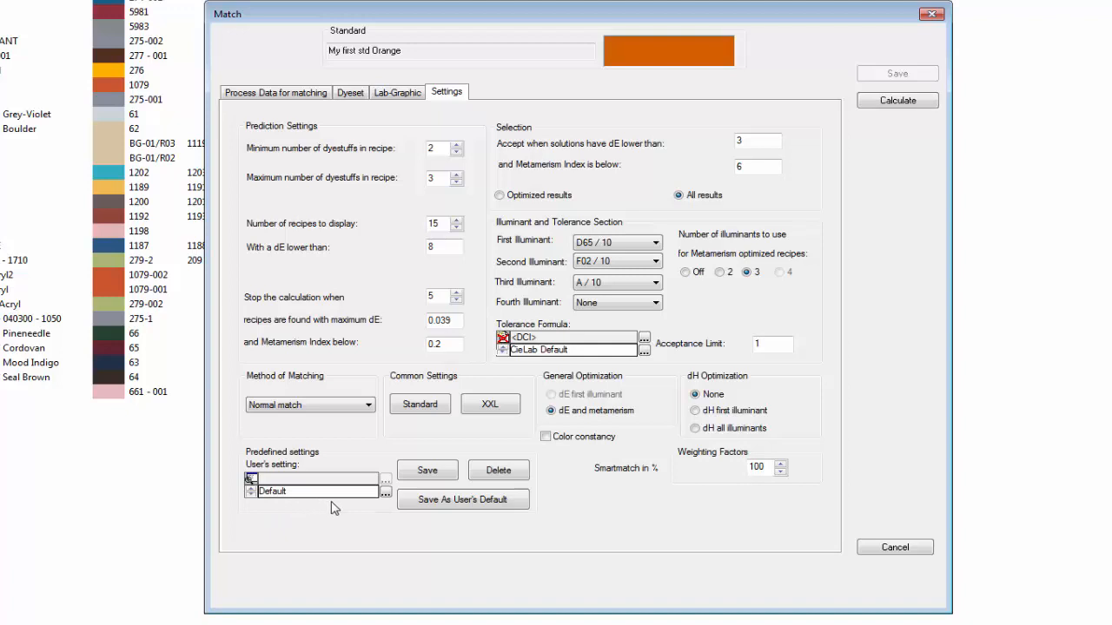
Step: Save the current match settings as a new user's setting named "New customers"
{"action": "left_click", "coordinate": [251, 479]}
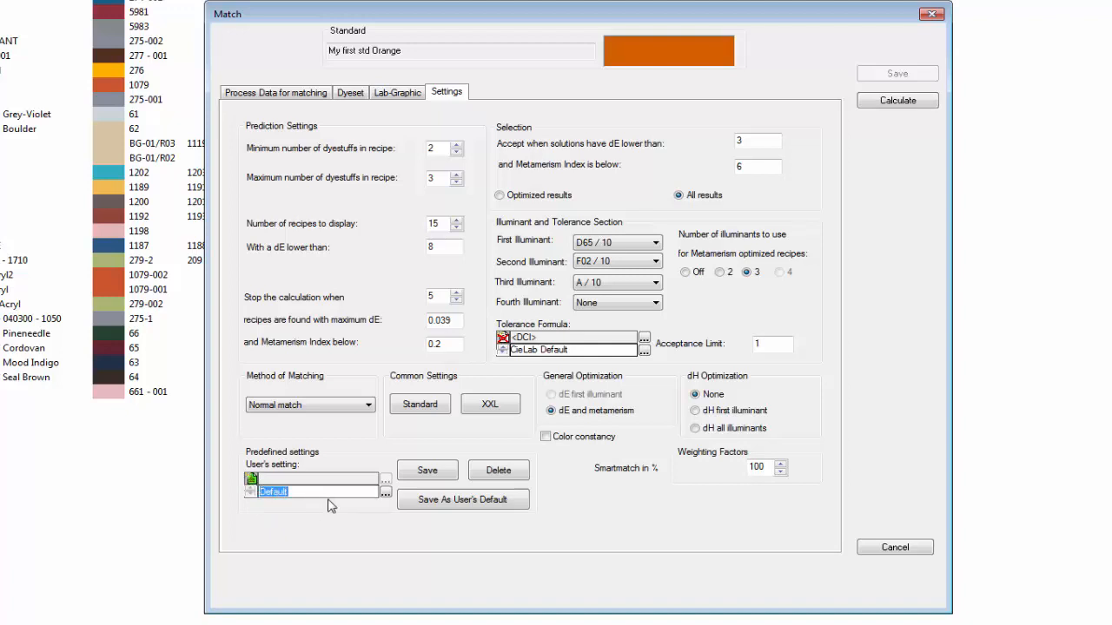
{"action": "type", "text": "New customers"}
{"action": "left_click", "coordinate": [426, 477]}
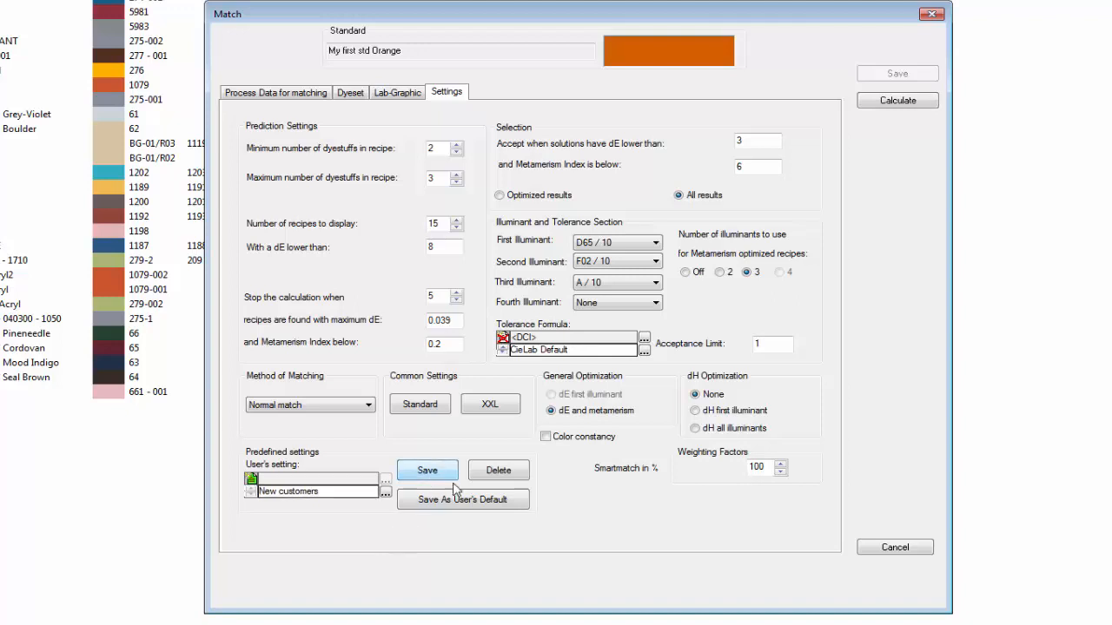
Step: Load the saved "New customers" setting and return to the process data for matching
{"action": "left_click", "coordinate": [386, 493]}
{"action": "left_click", "coordinate": [247, 183]}
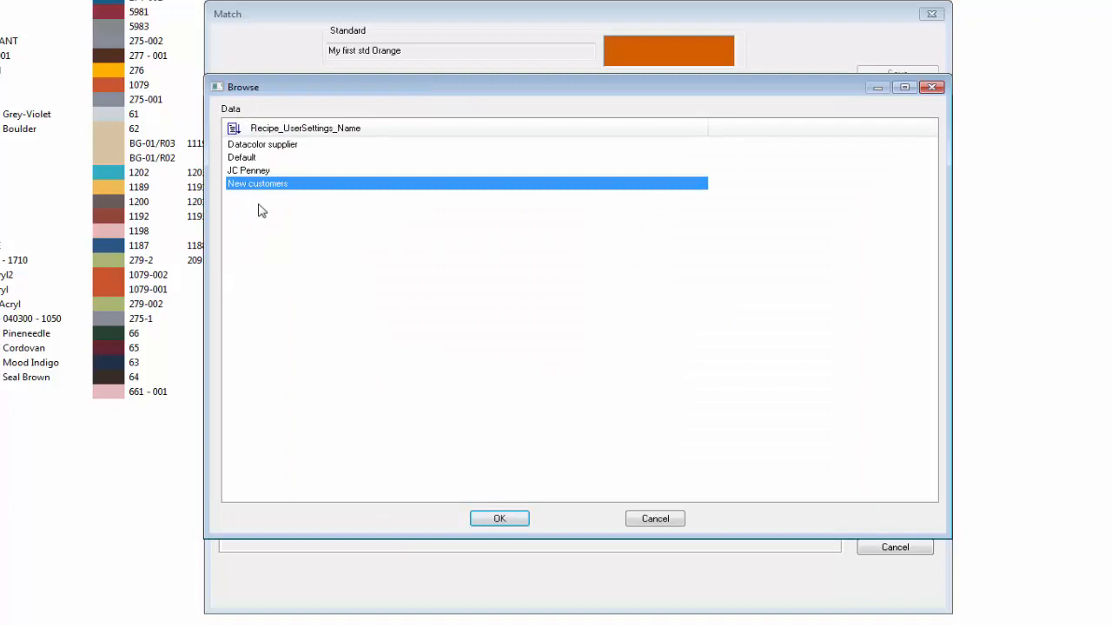
{"action": "left_click", "coordinate": [499, 519]}
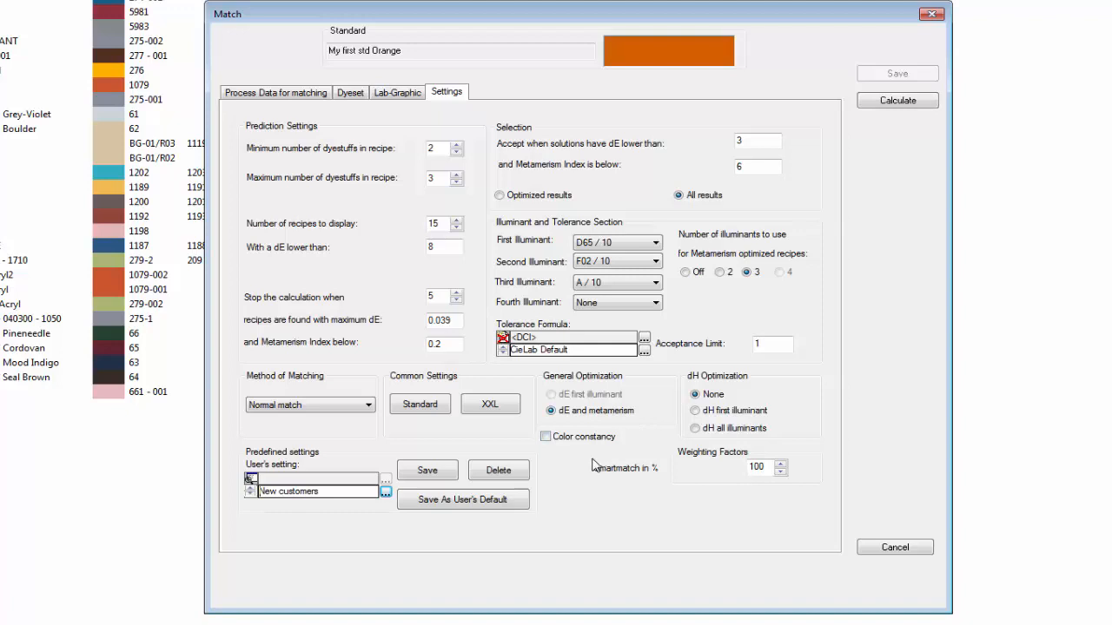
{"action": "left_click", "coordinate": [302, 95]}
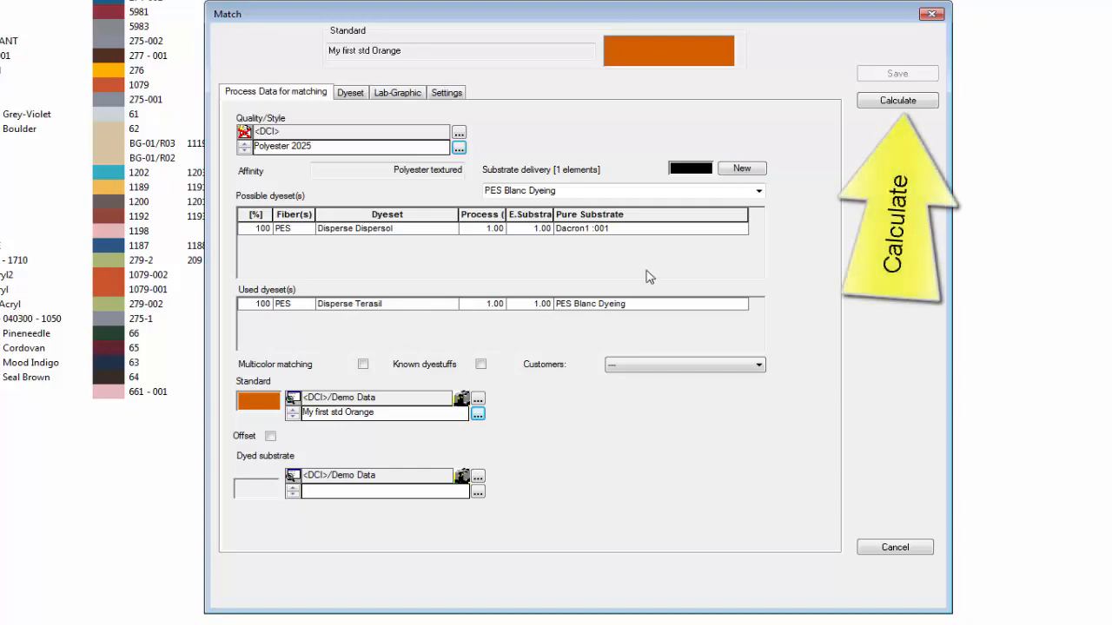
Step: Calculate the match recipes for the orange standard and compare the dyestuffs used in the first four recipes
{"action": "left_click", "coordinate": [898, 101]}
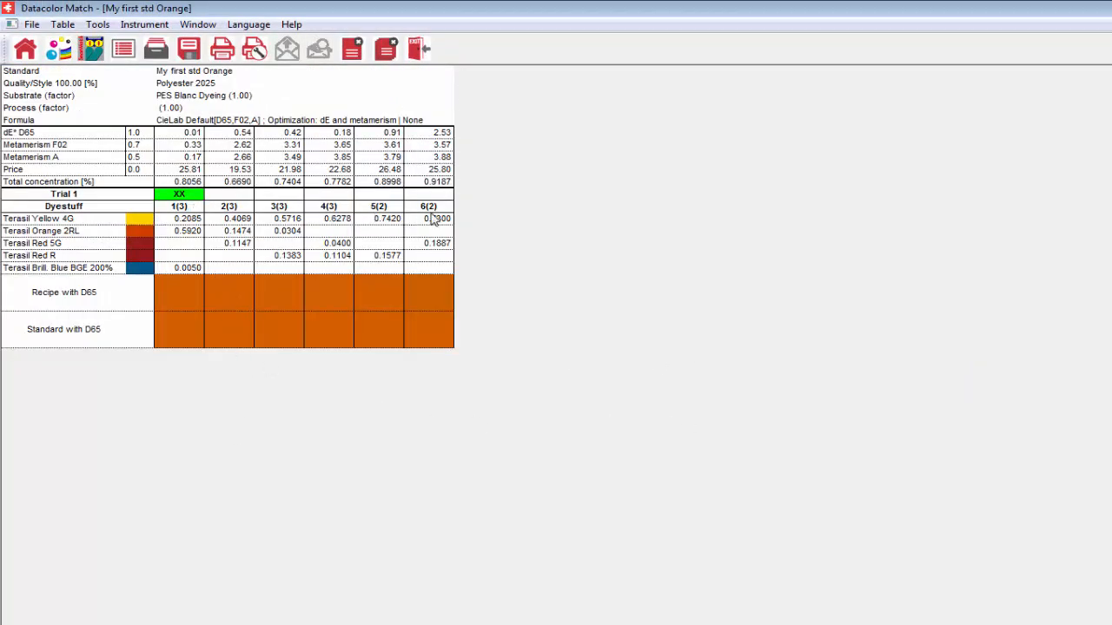
{"action": "left_click", "coordinate": [184, 210]}
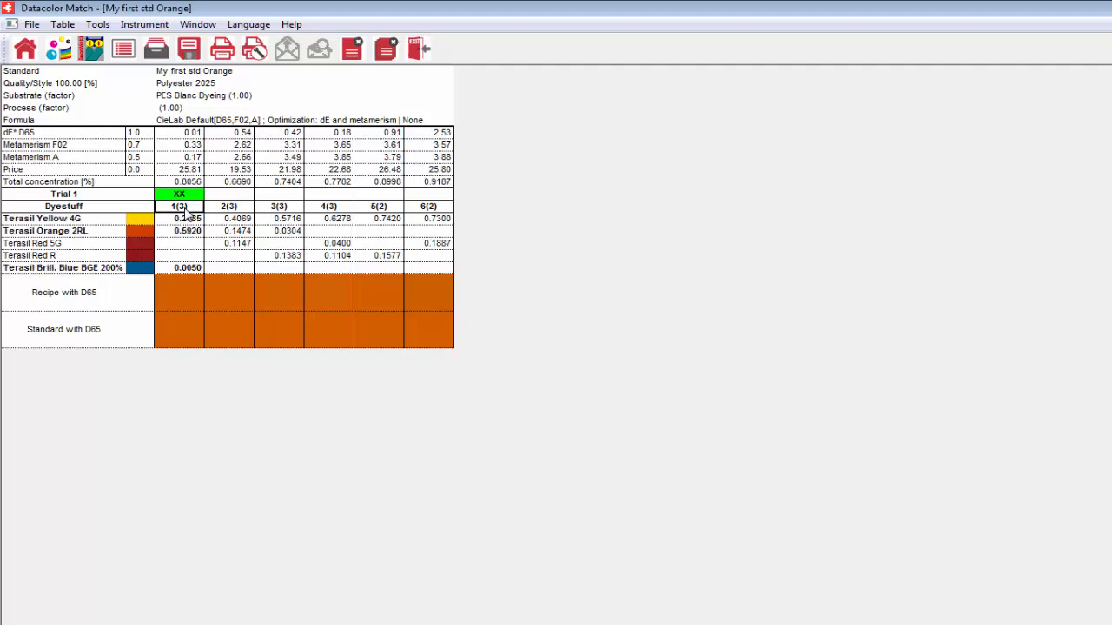
{"action": "left_click", "coordinate": [230, 209]}
{"action": "left_click", "coordinate": [278, 210]}
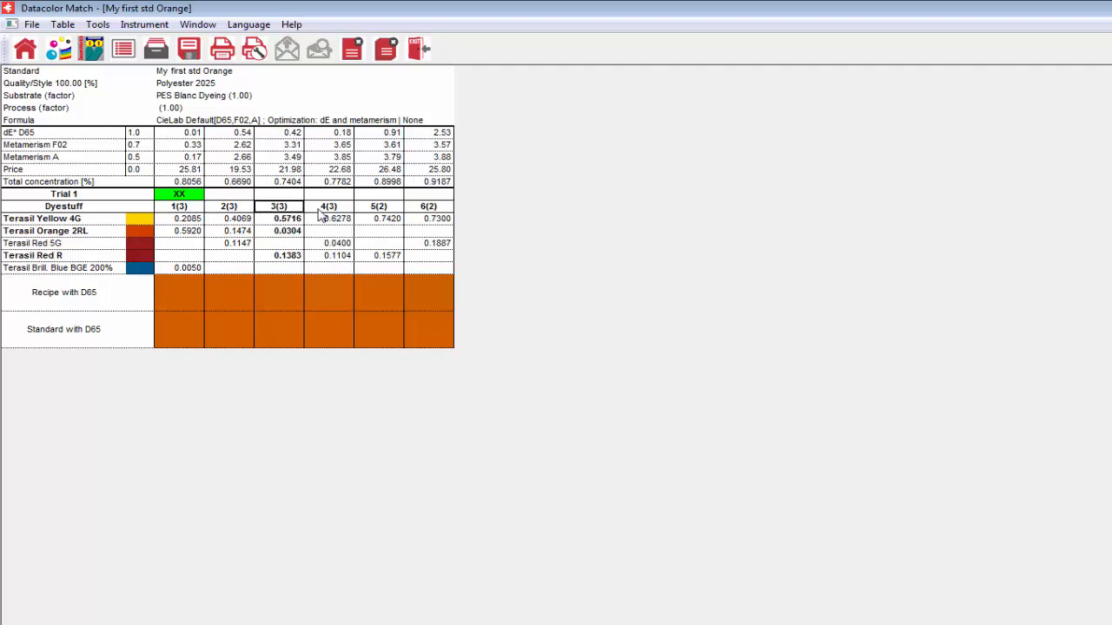
{"action": "left_click", "coordinate": [326, 211]}
{"action": "left_click", "coordinate": [195, 211]}
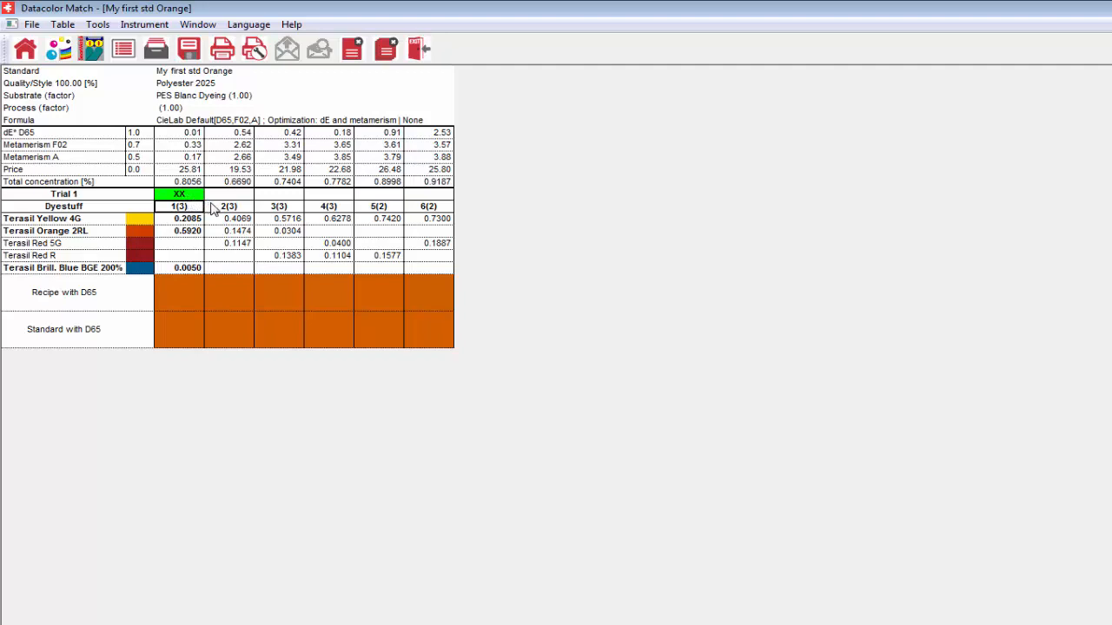
Step: Add a second trial using recipe 2 and save the recipe under the name "My first std Orange"
{"action": "right_click", "coordinate": [212, 207]}
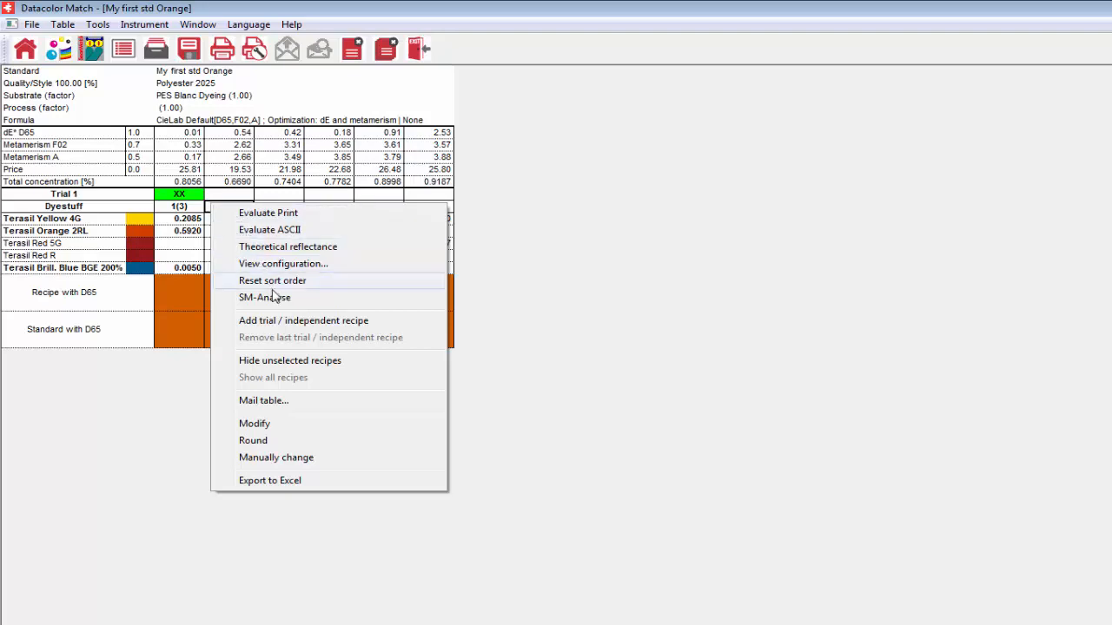
{"action": "left_click", "coordinate": [282, 321]}
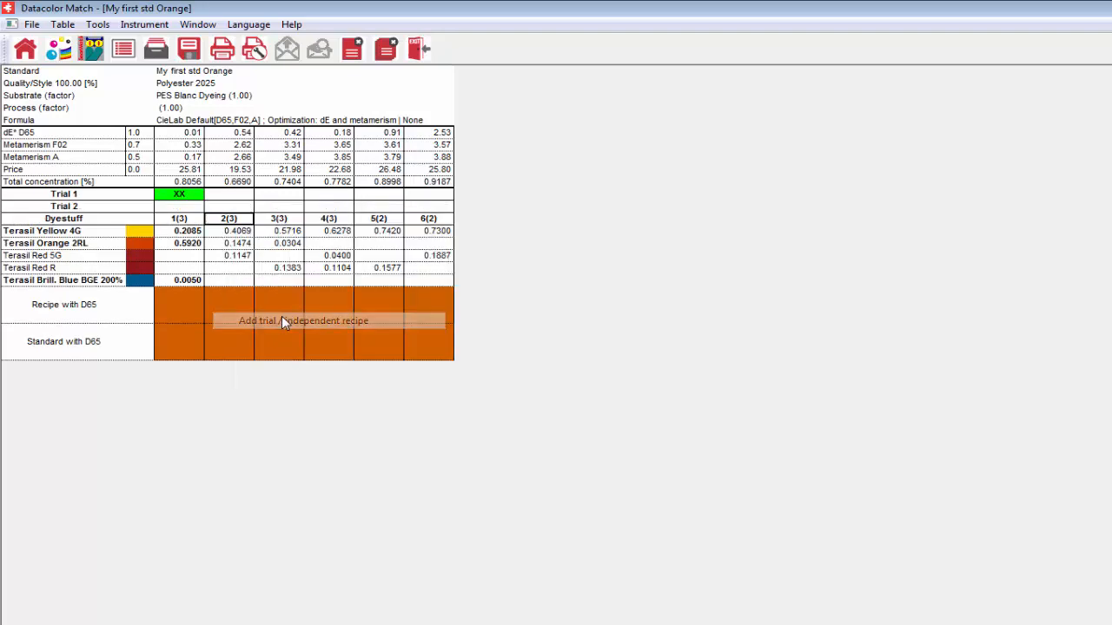
{"action": "left_click", "coordinate": [227, 209]}
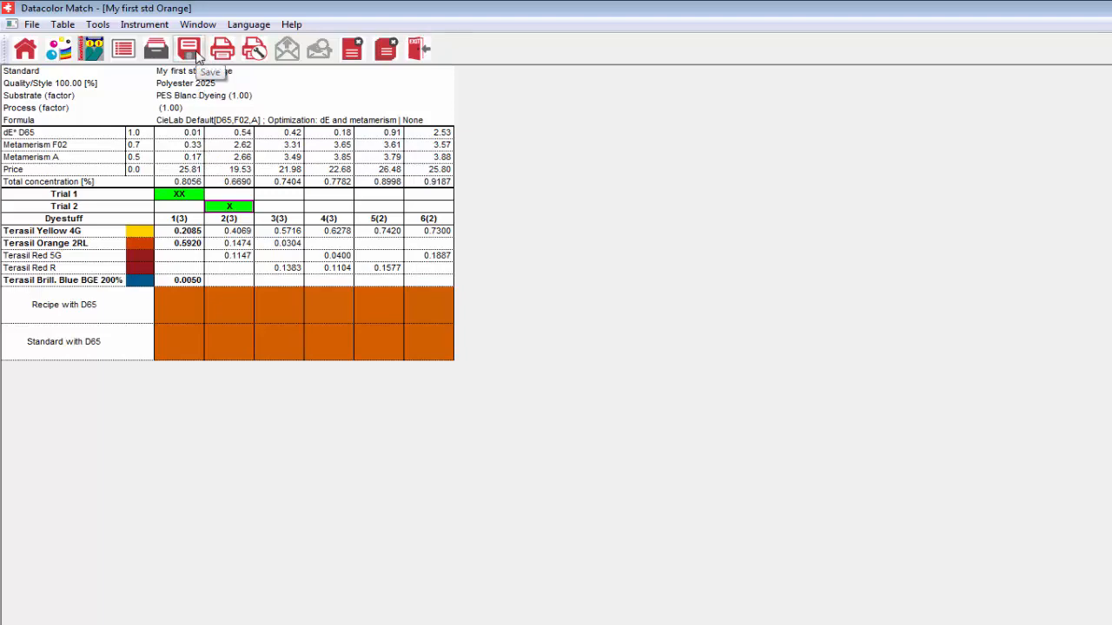
{"action": "left_click", "coordinate": [195, 54]}
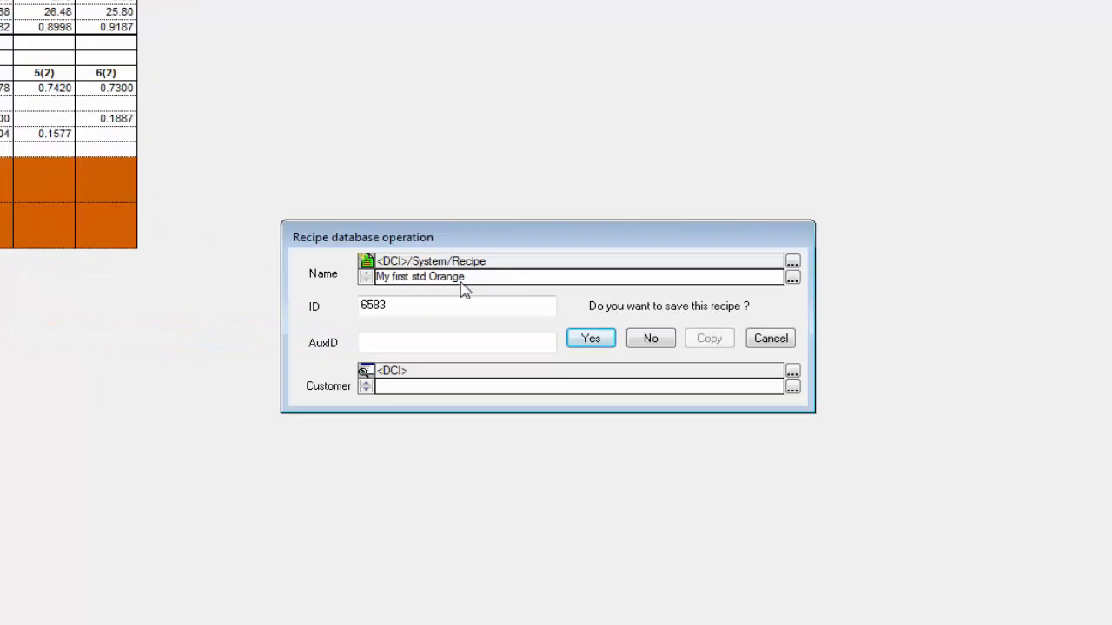
{"action": "left_click", "coordinate": [592, 340]}
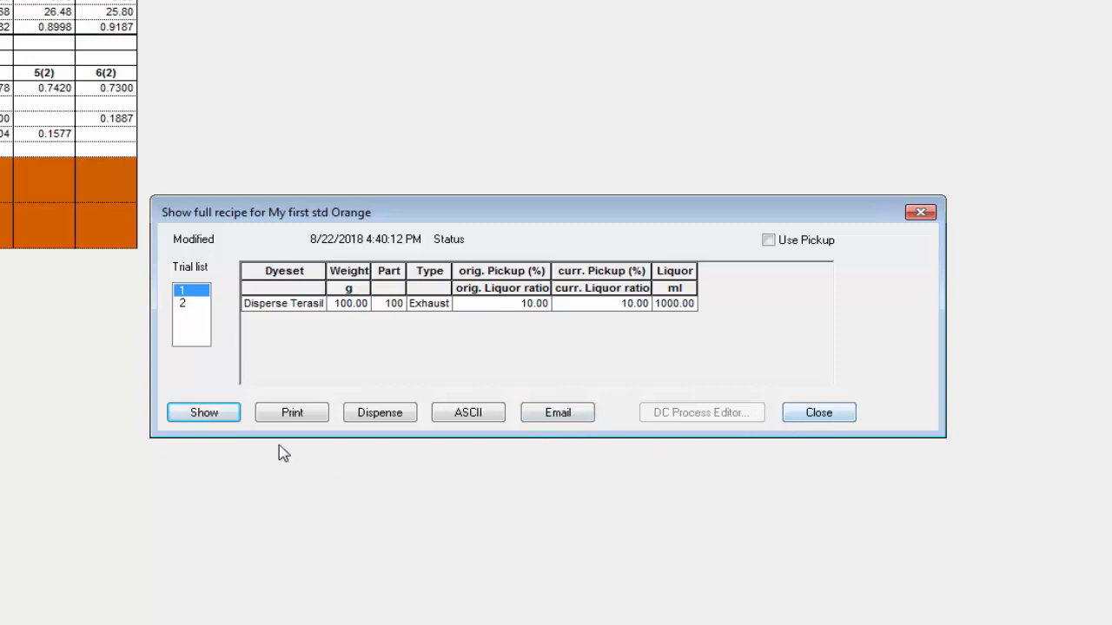
Step: Show the laboratory dyelot forms for trials 1 and 2 of the saved recipe, and close the full recipe display
{"action": "left_click", "coordinate": [185, 304], "text": "ctrl"}
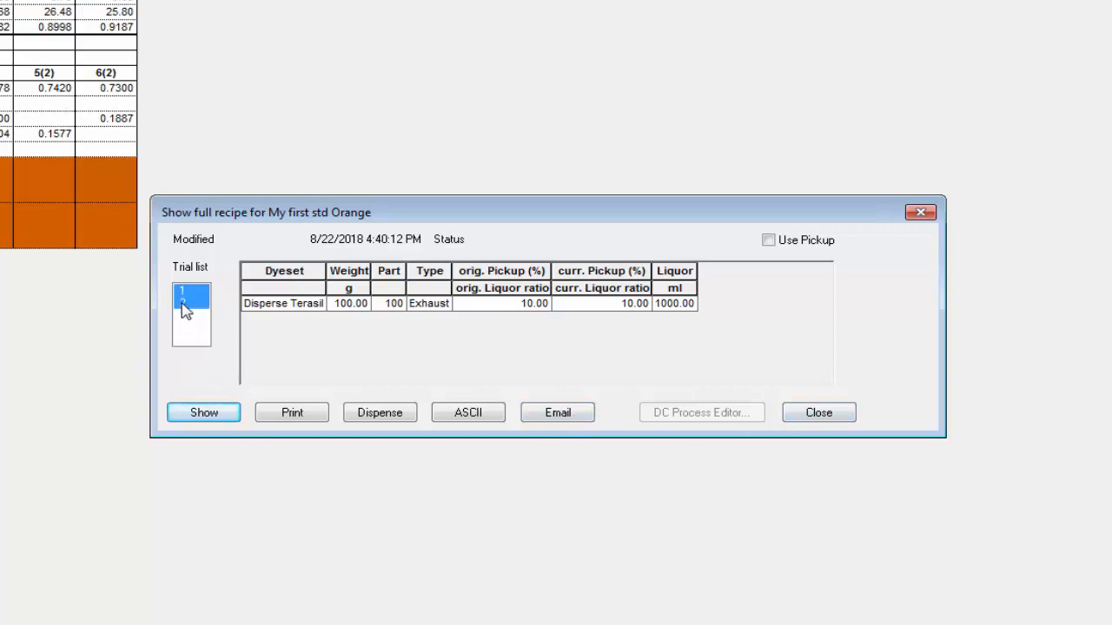
{"action": "left_click", "coordinate": [209, 414]}
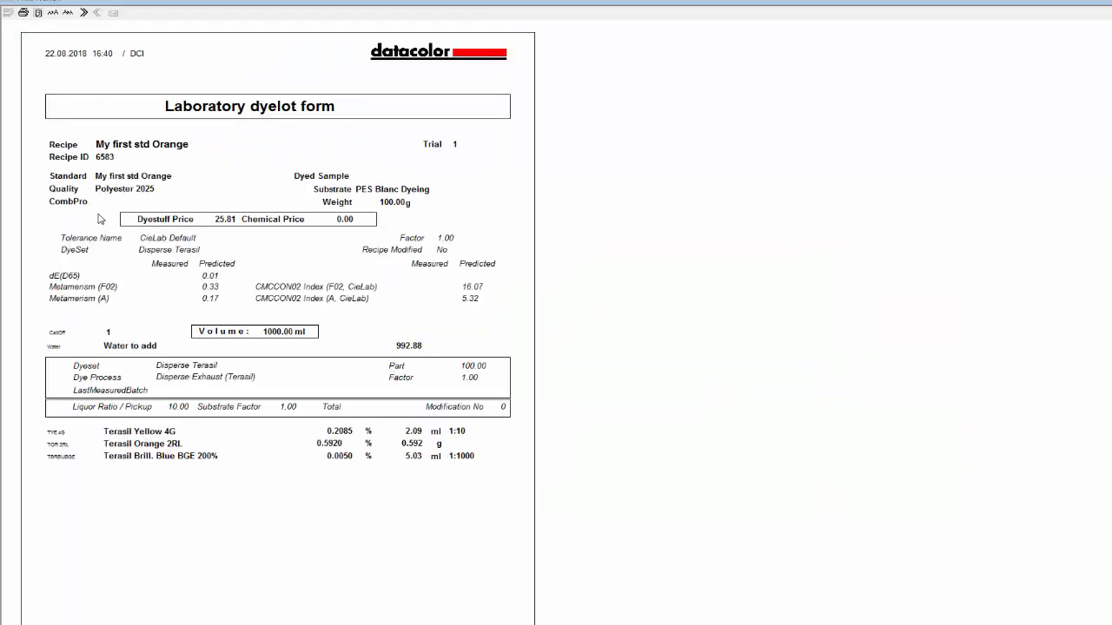
{"action": "left_click", "coordinate": [82, 13]}
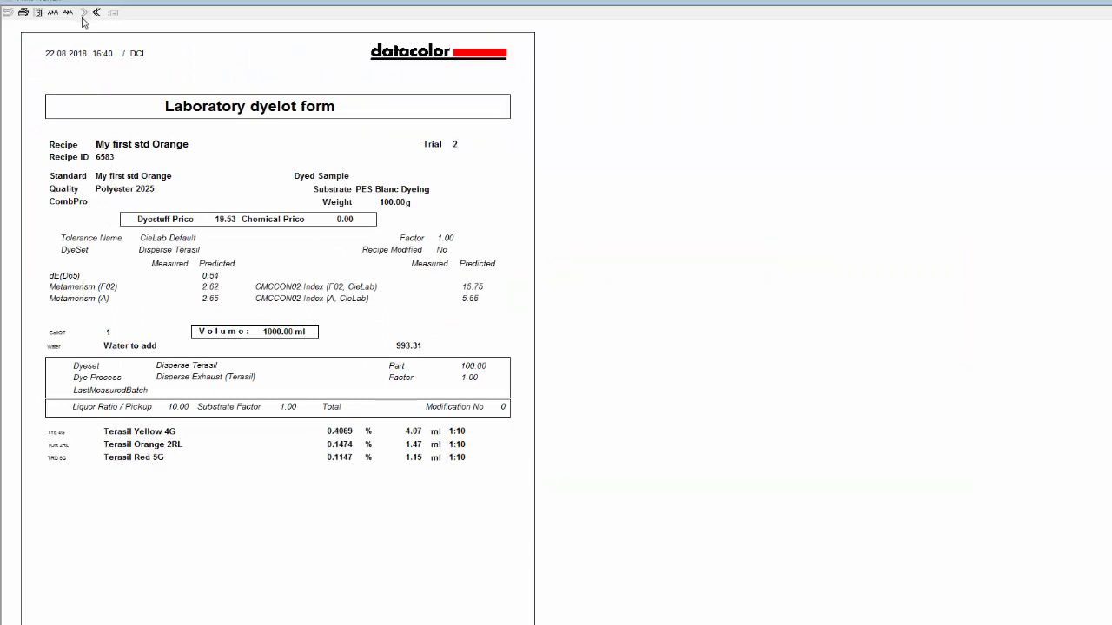
{"action": "left_click", "coordinate": [39, 13]}
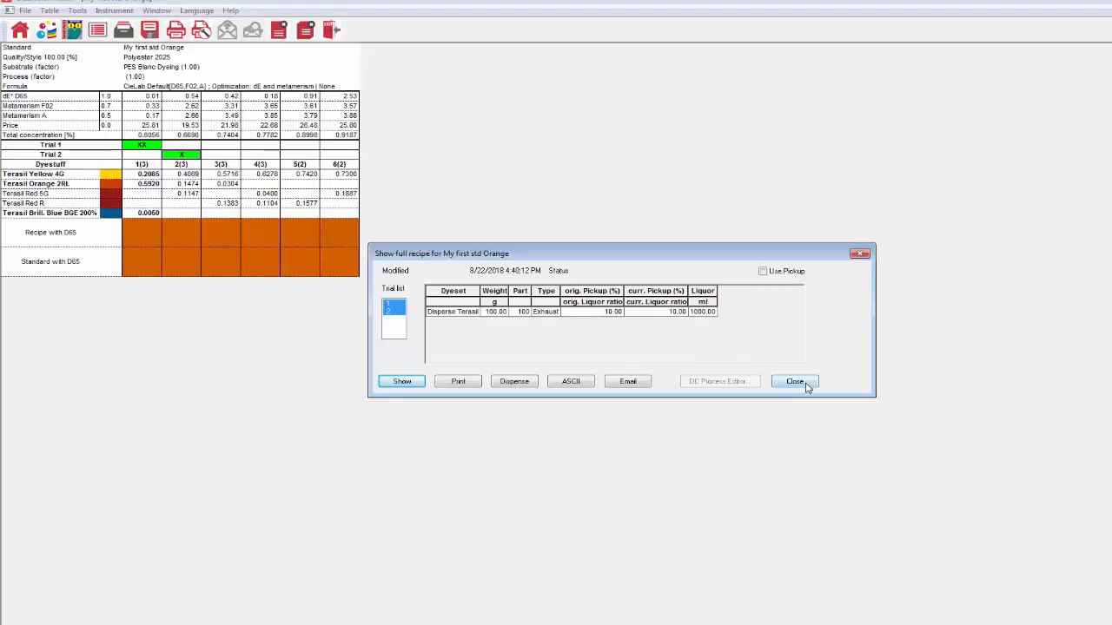
{"action": "left_click", "coordinate": [808, 388]}
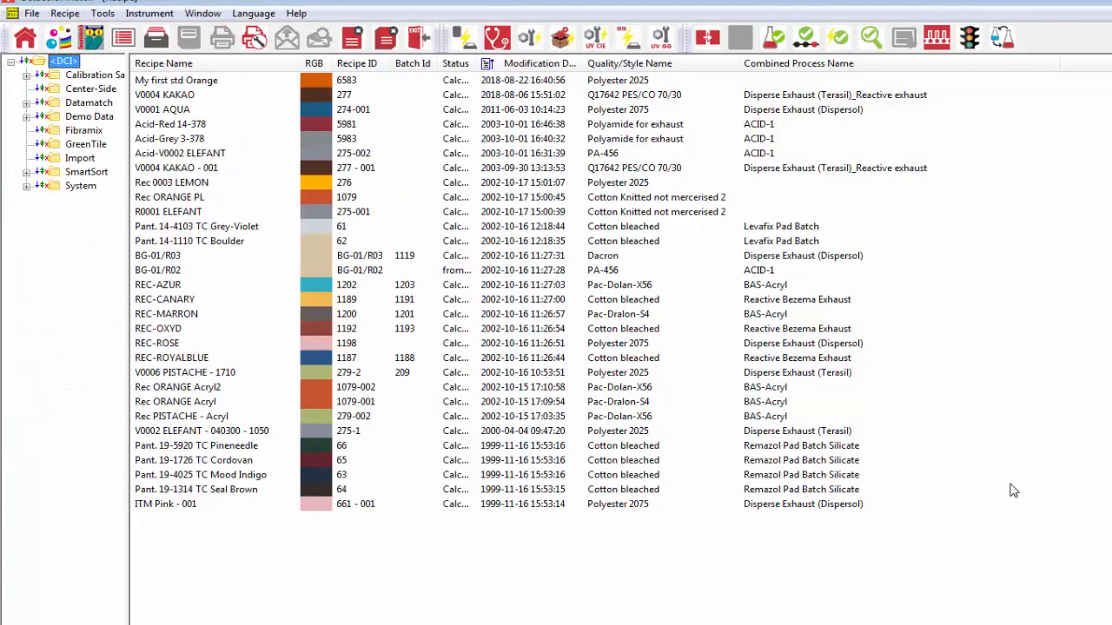